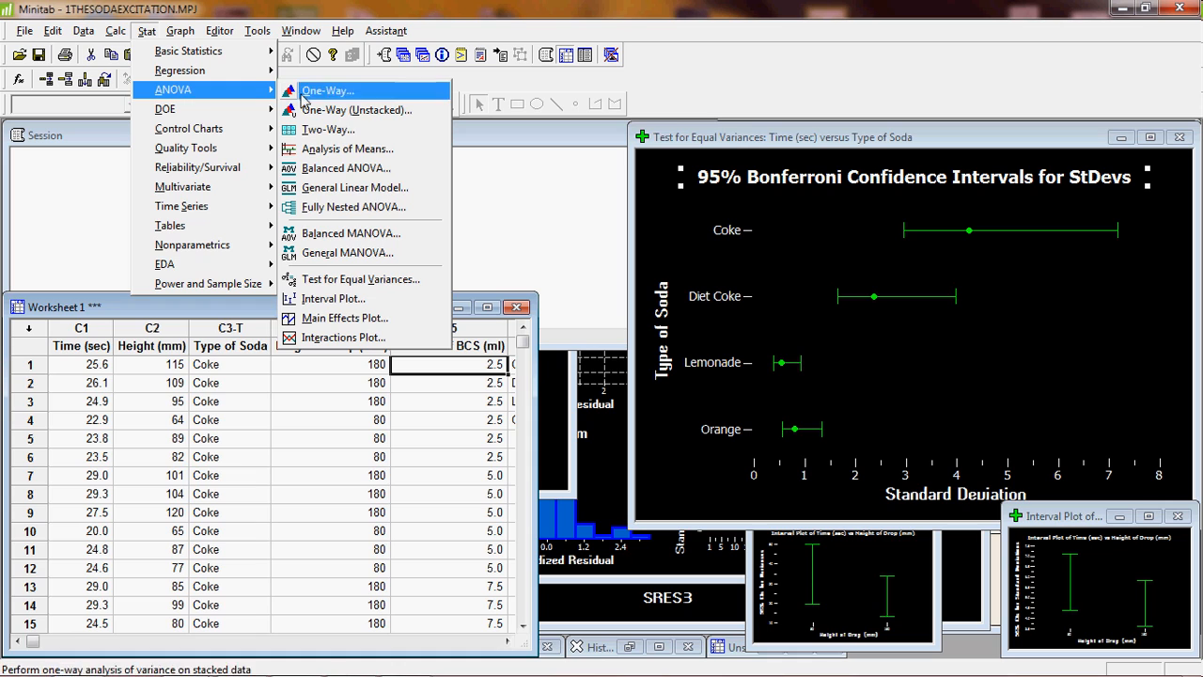
Create a one-Y interval plot with groups, graphing Time (sec) by the categorical variable Type of Soda
{"action": "left_click", "coordinate": [379, 307]}
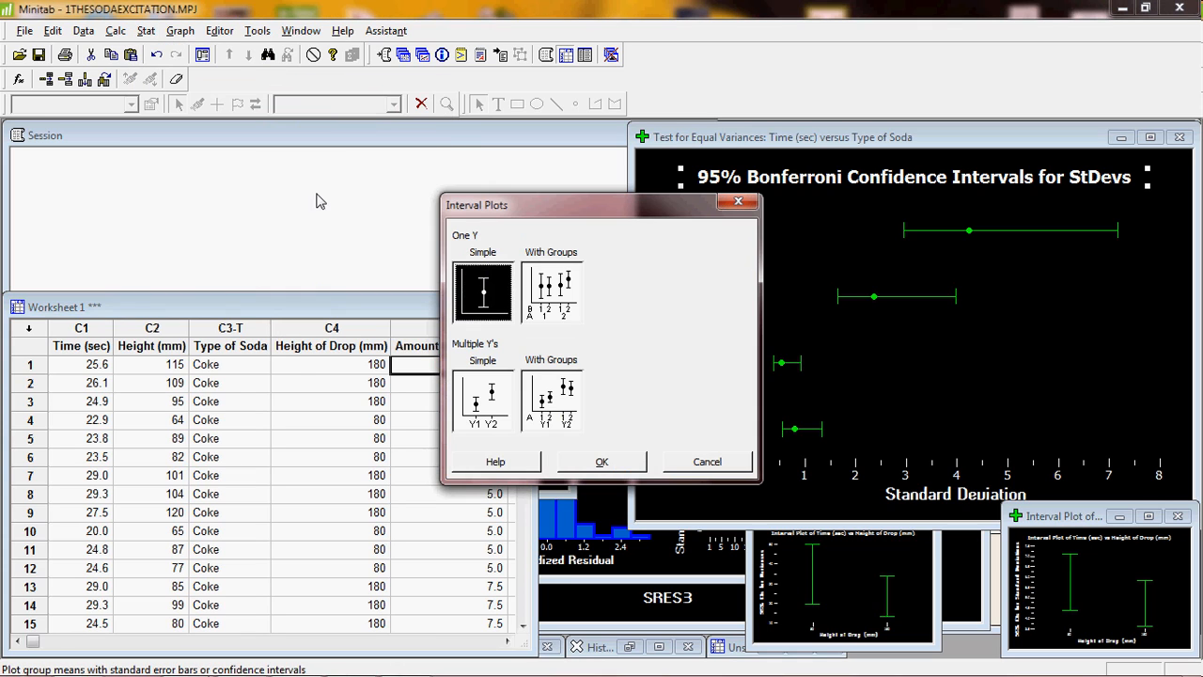
{"action": "left_click", "coordinate": [564, 299]}
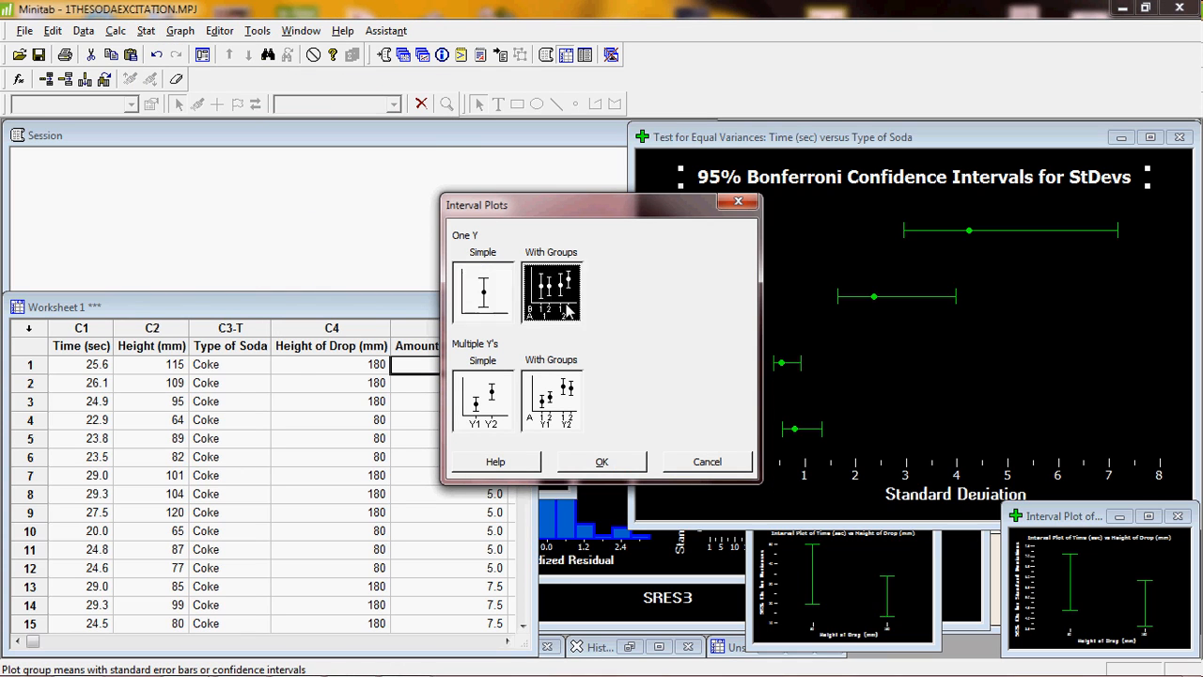
{"action": "left_click", "coordinate": [613, 459]}
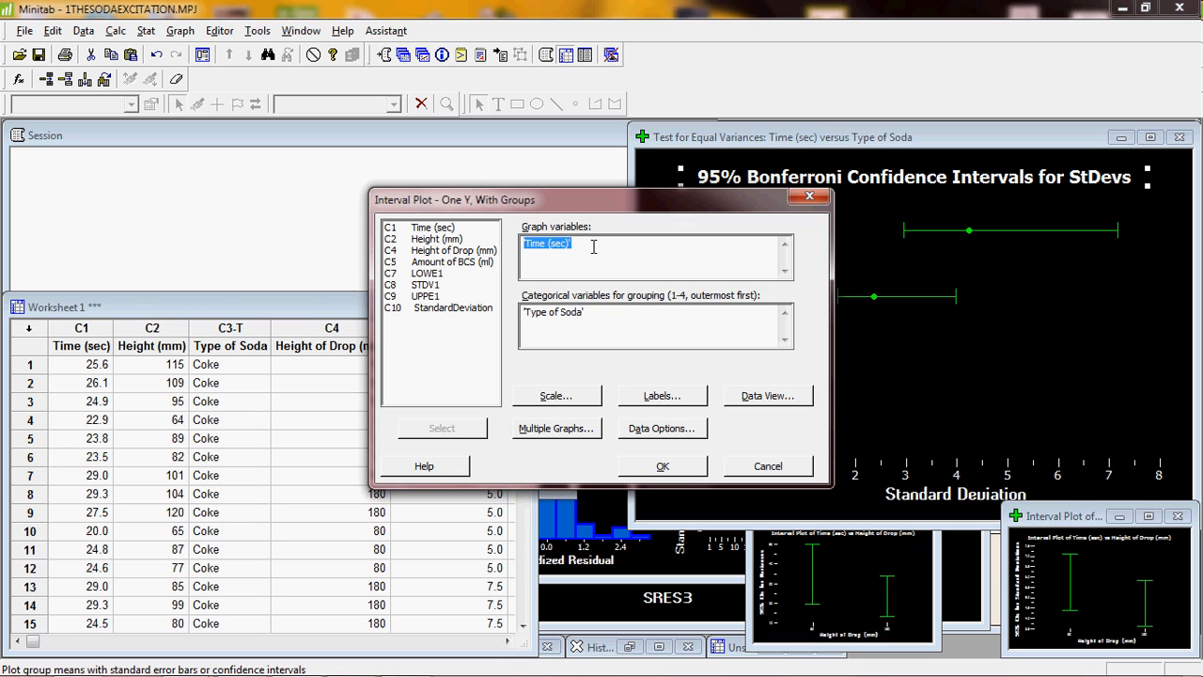
{"action": "left_click", "coordinate": [612, 337]}
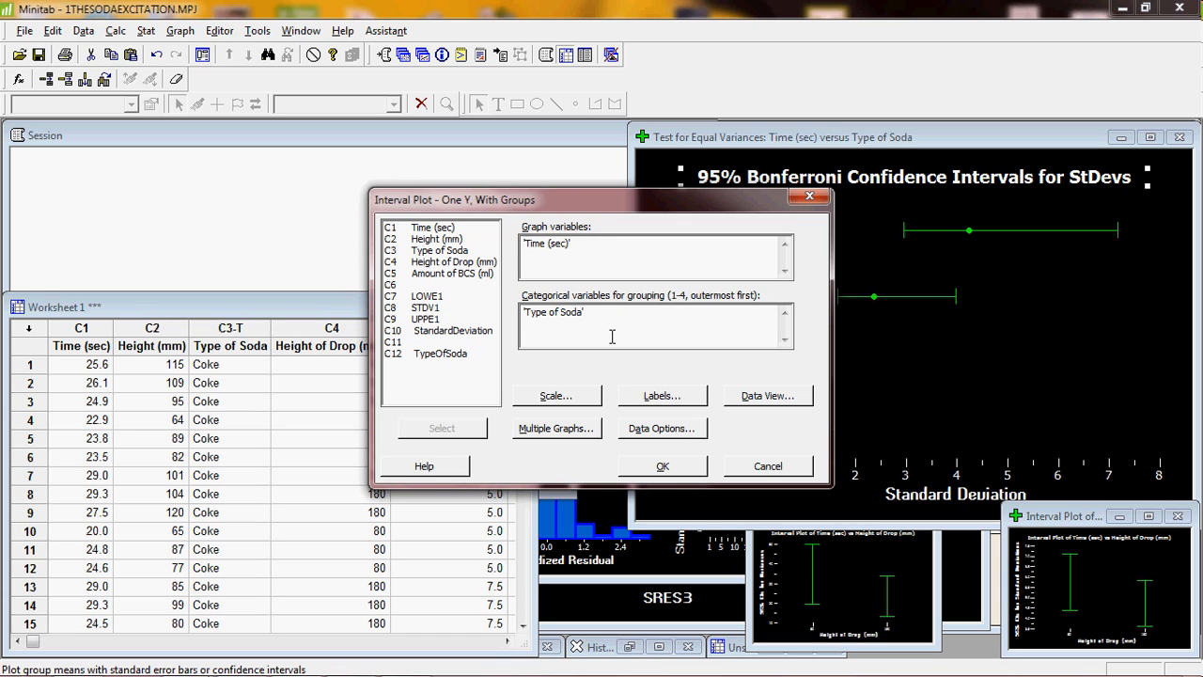
{"action": "left_click", "coordinate": [649, 460]}
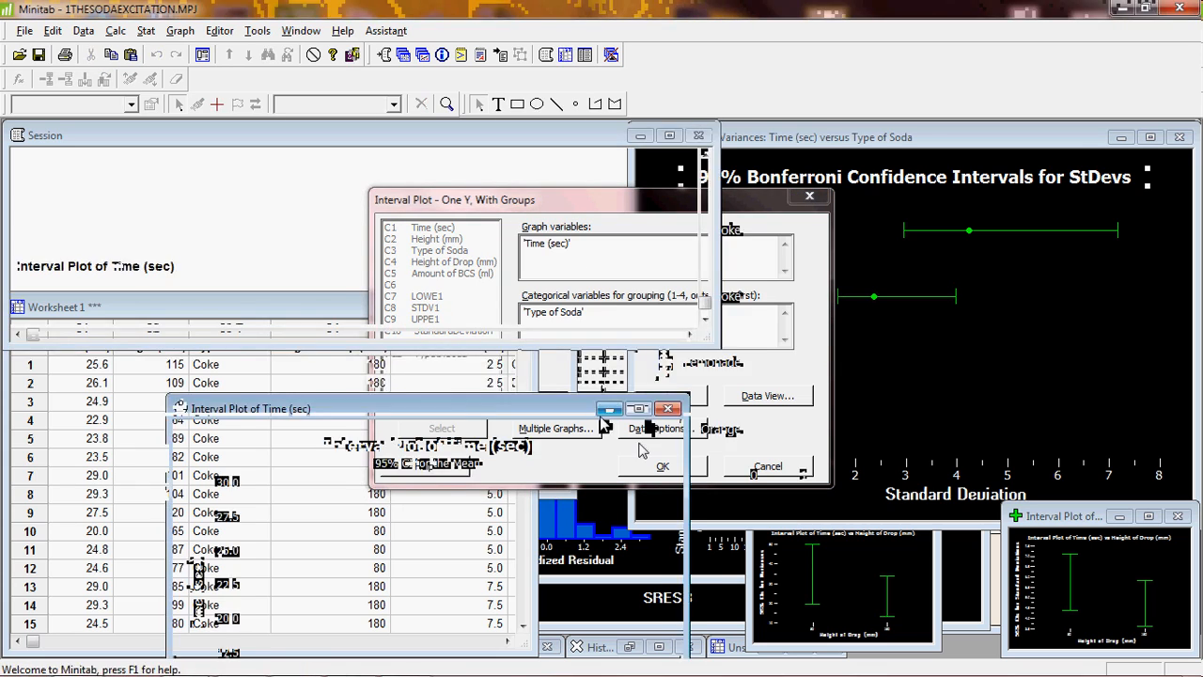
View the Time (sec) interval plot maximized, then restore its window and place it over the session output and worksheet
{"action": "left_click_drag", "start_coordinate": [562, 416], "coordinate": [580, 249]}
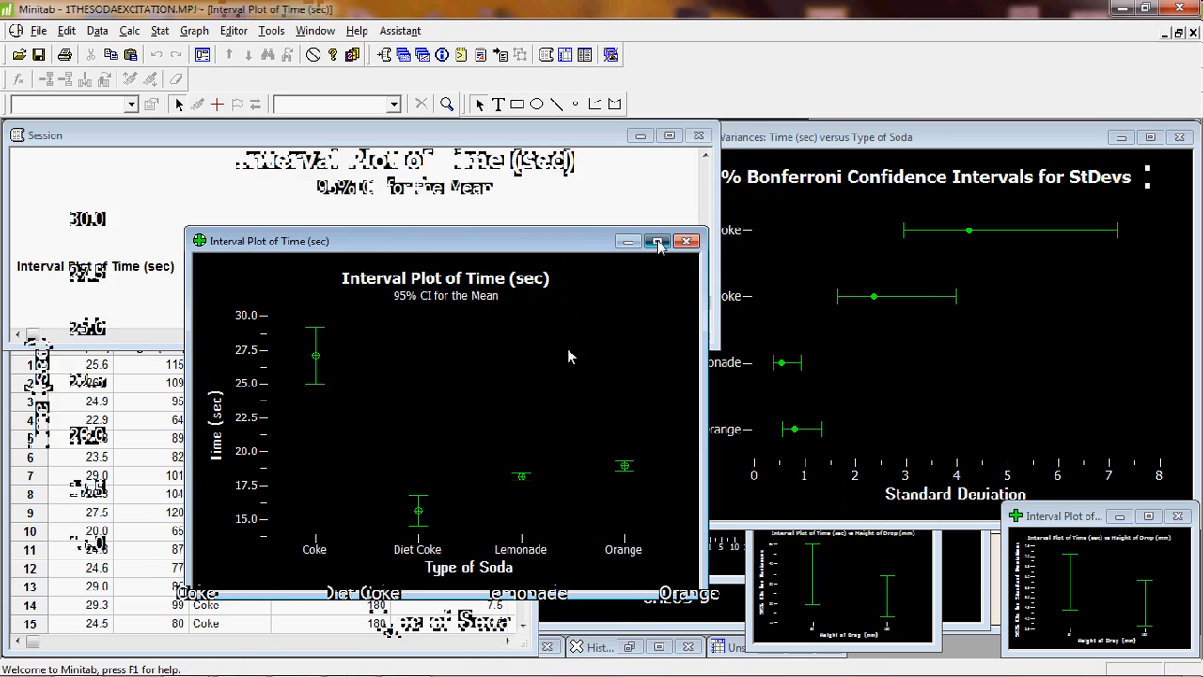
{"action": "left_click", "coordinate": [659, 242]}
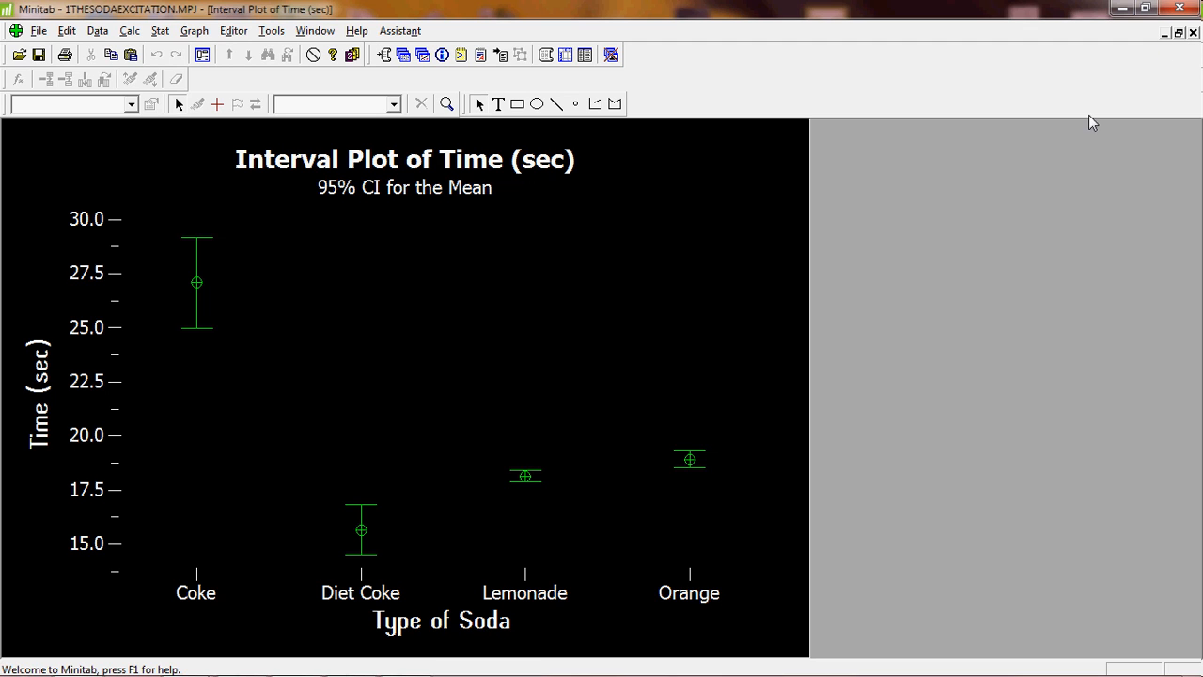
{"action": "left_click", "coordinate": [1179, 34]}
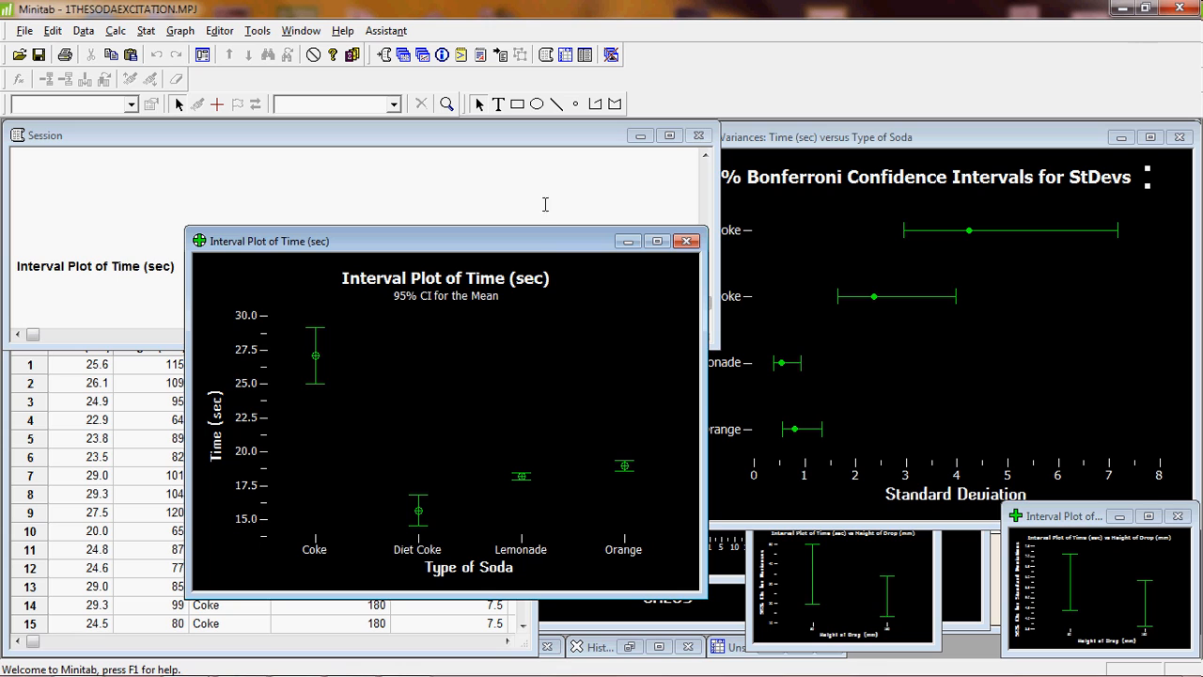
{"action": "left_click_drag", "start_coordinate": [531, 246], "coordinate": [418, 158]}
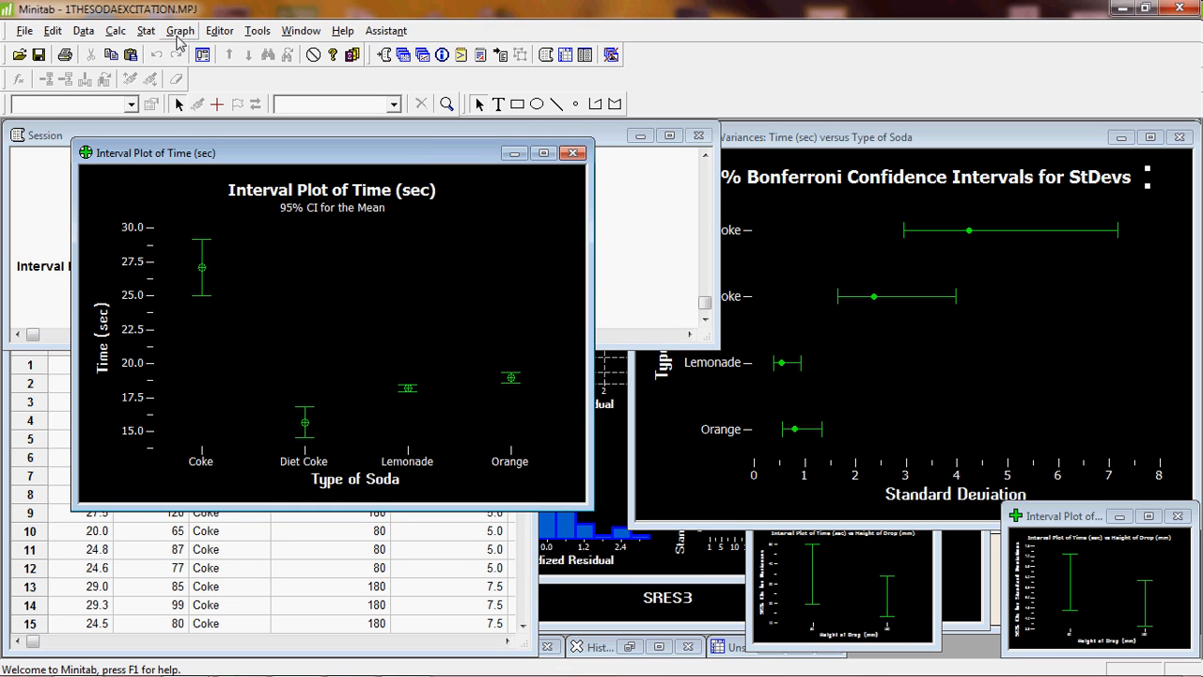
Run a Test for Equal Variances on Time (sec) by Type of Soda, storing standard deviations, variances, and upper and lower confidence limits for sigmas
{"action": "left_click", "coordinate": [147, 31]}
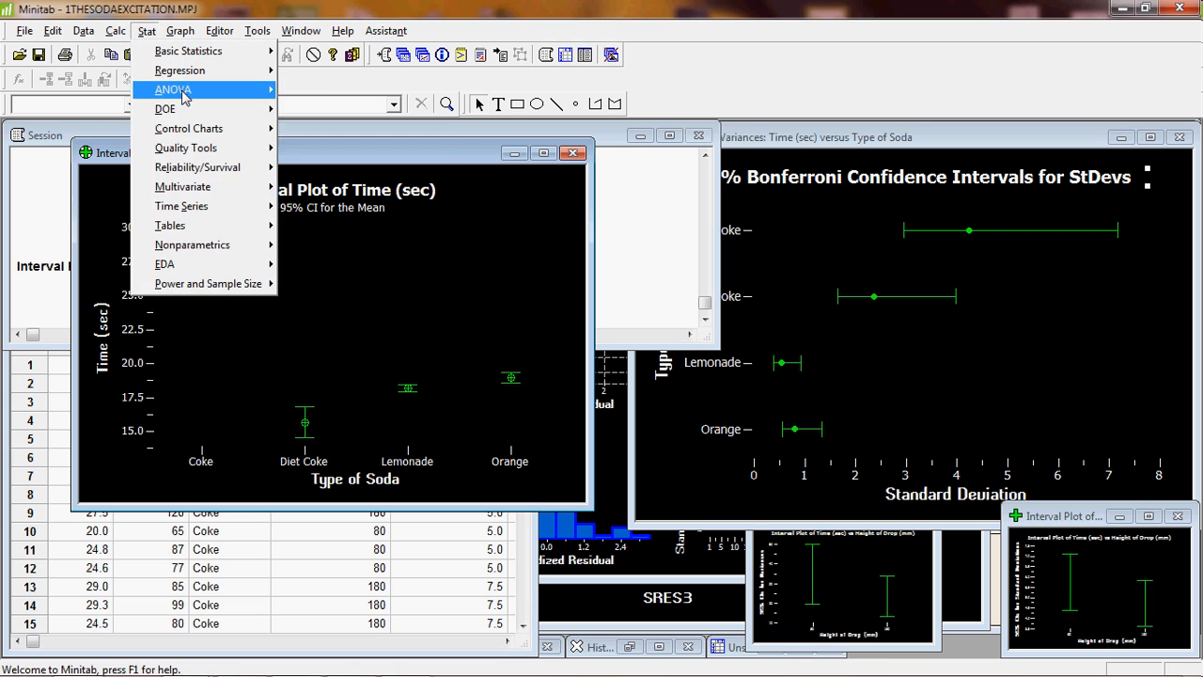
{"action": "mouse_move", "coordinate": [187, 91]}
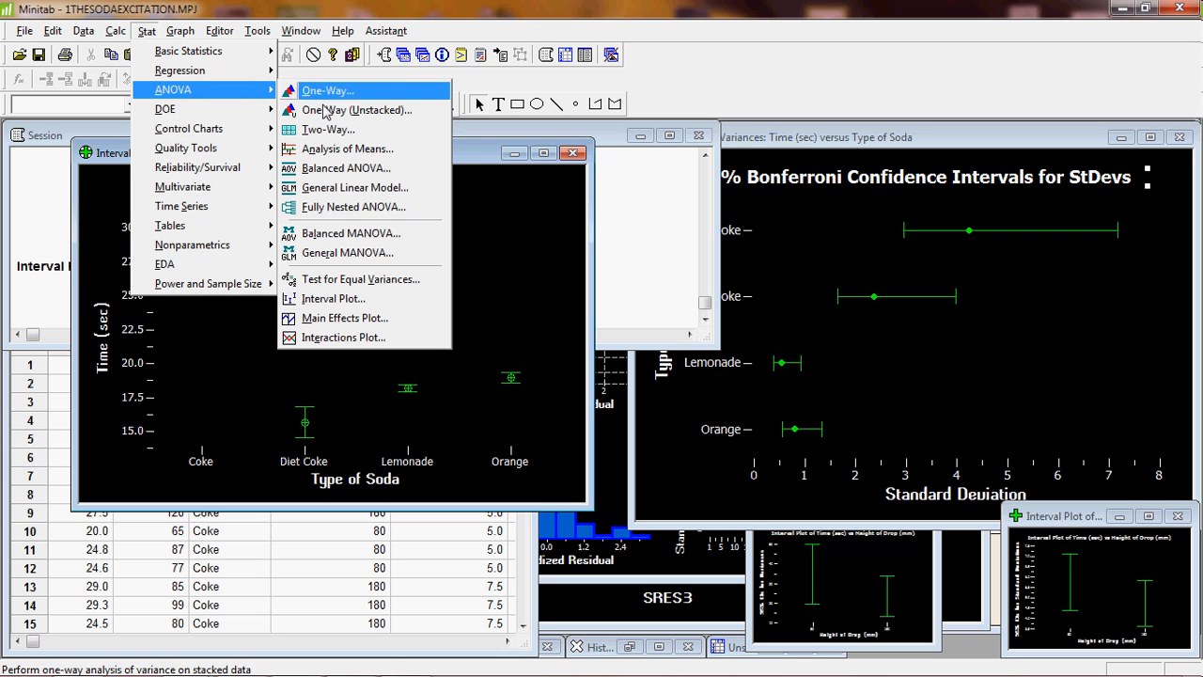
{"action": "left_click", "coordinate": [379, 280]}
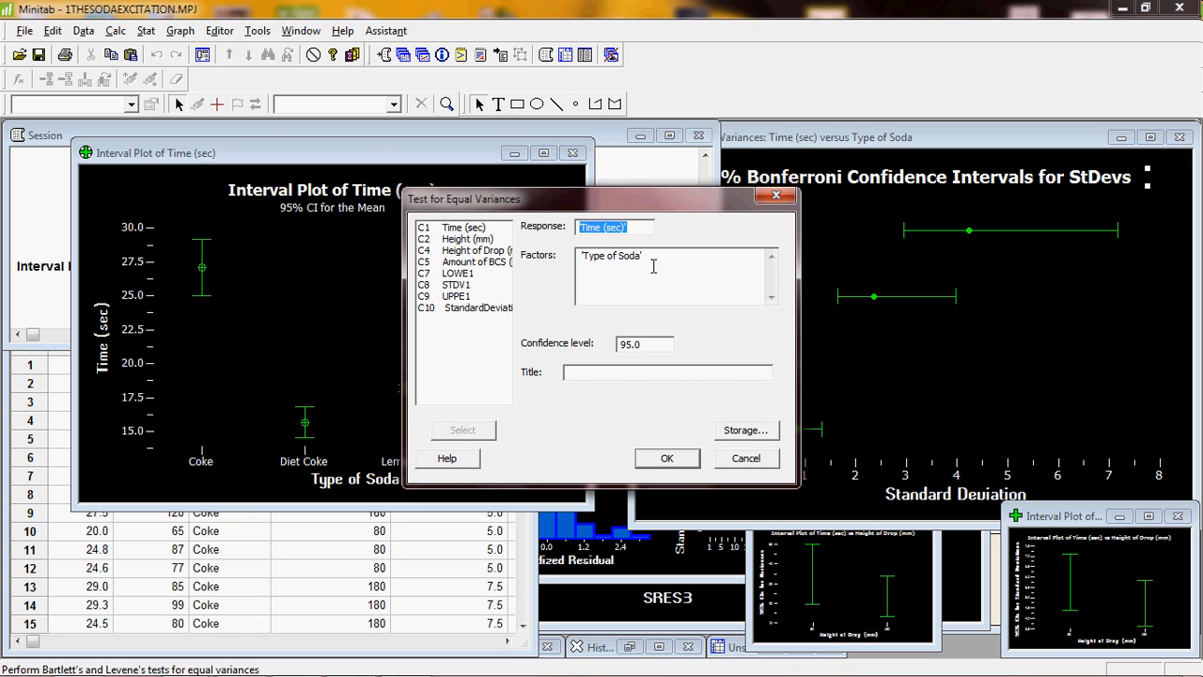
{"action": "left_click", "coordinate": [746, 433]}
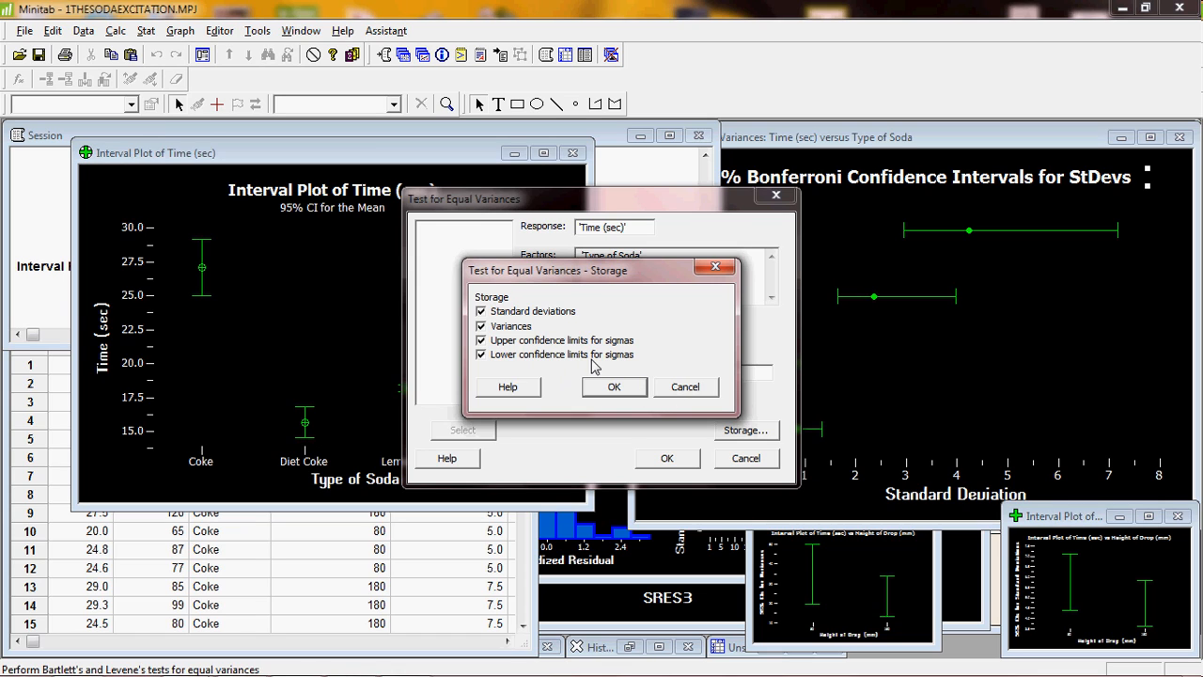
{"action": "left_click", "coordinate": [614, 387]}
{"action": "left_click", "coordinate": [667, 458]}
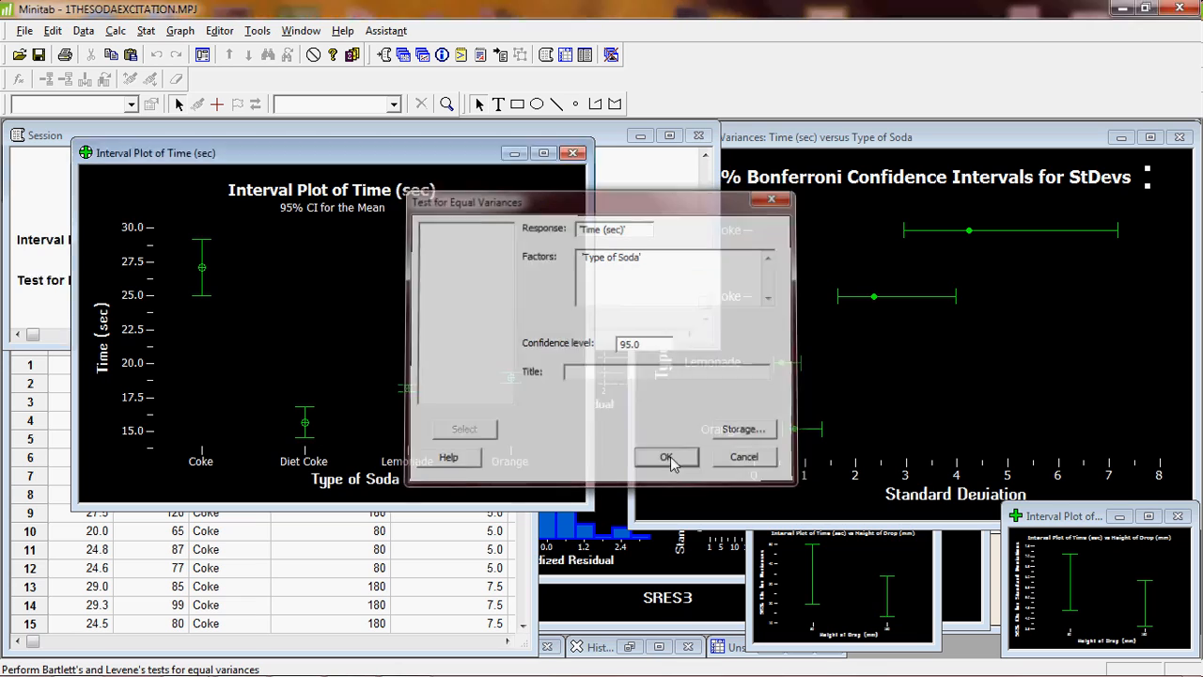
Maximize the equal variances graph and delete the table of Bartlett's and Levene's test results from it
{"action": "left_click", "coordinate": [673, 436]}
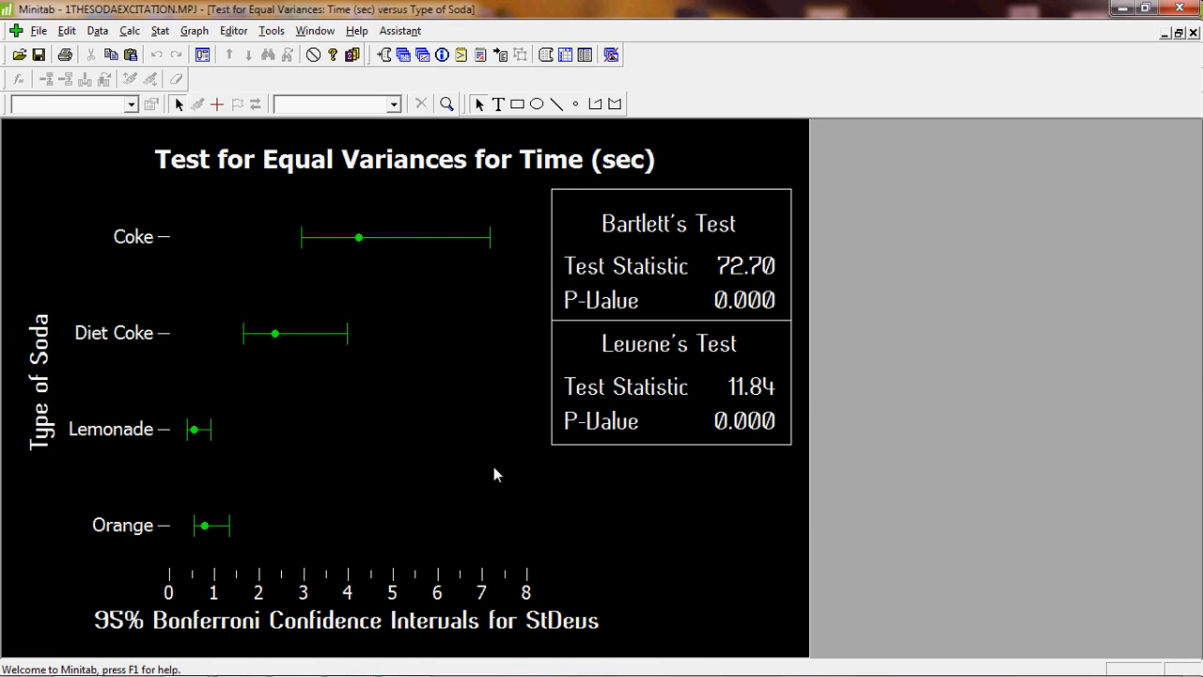
{"action": "left_click", "coordinate": [630, 397]}
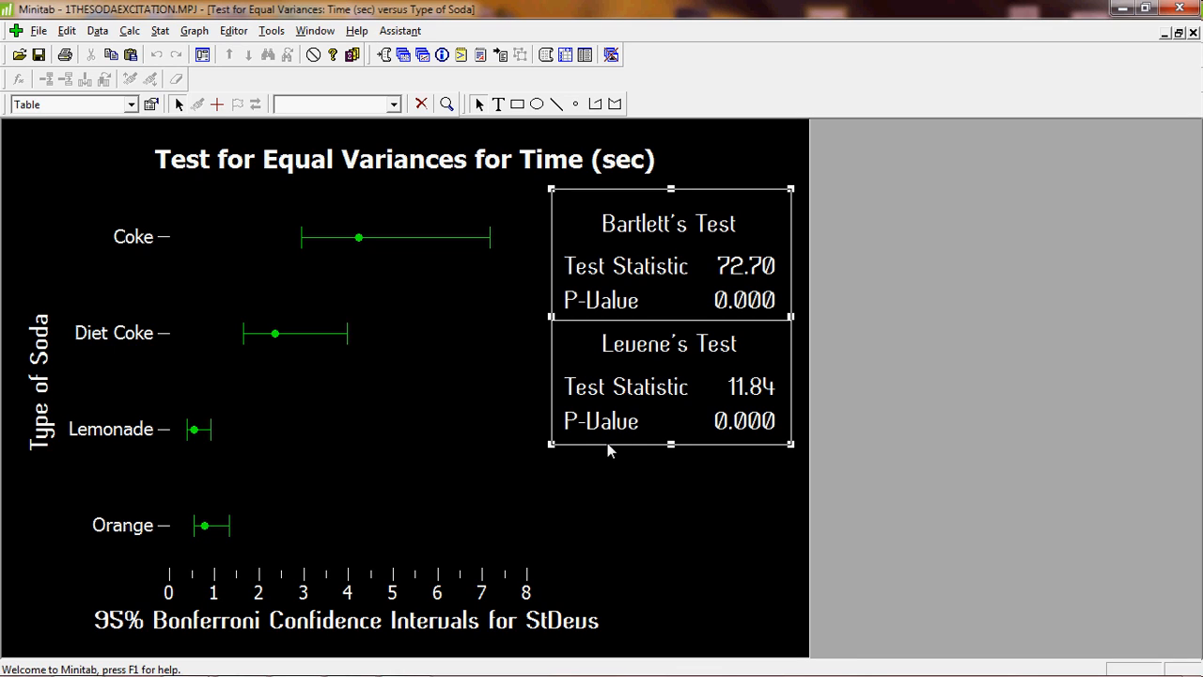
{"action": "key", "text": "Delete"}
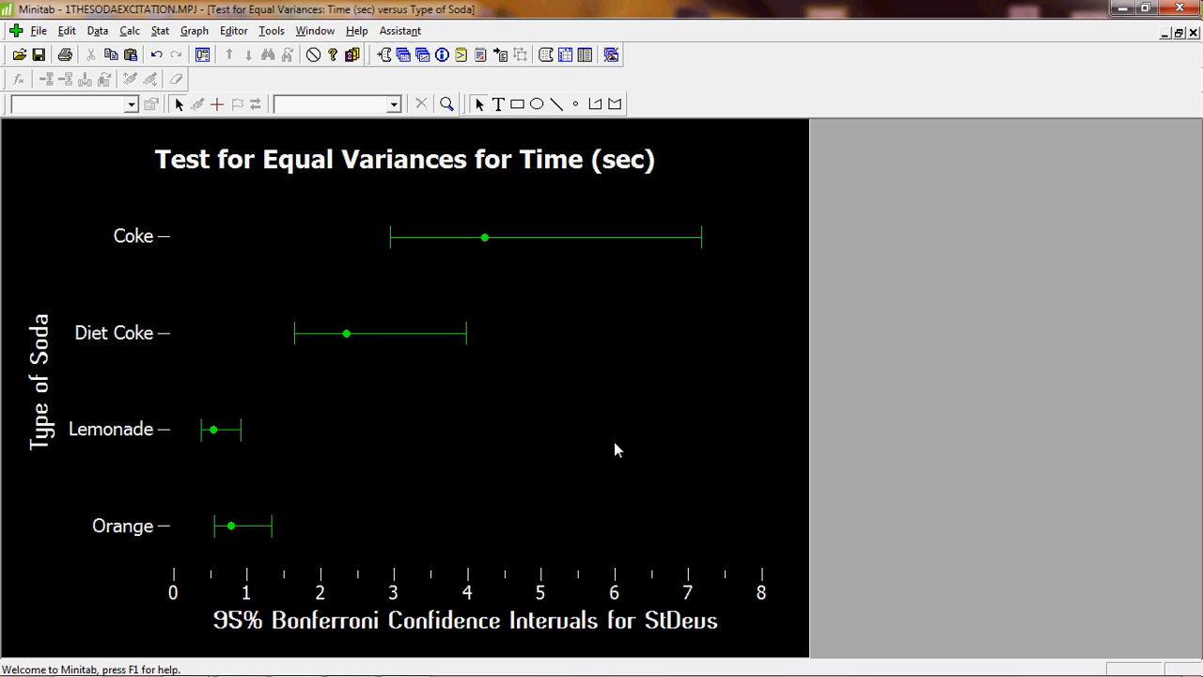
Copy the text of the graph's horizontal axis label and replace the label with "St Dev"
{"action": "left_click", "coordinate": [439, 630]}
{"action": "double_click", "coordinate": [438, 630]}
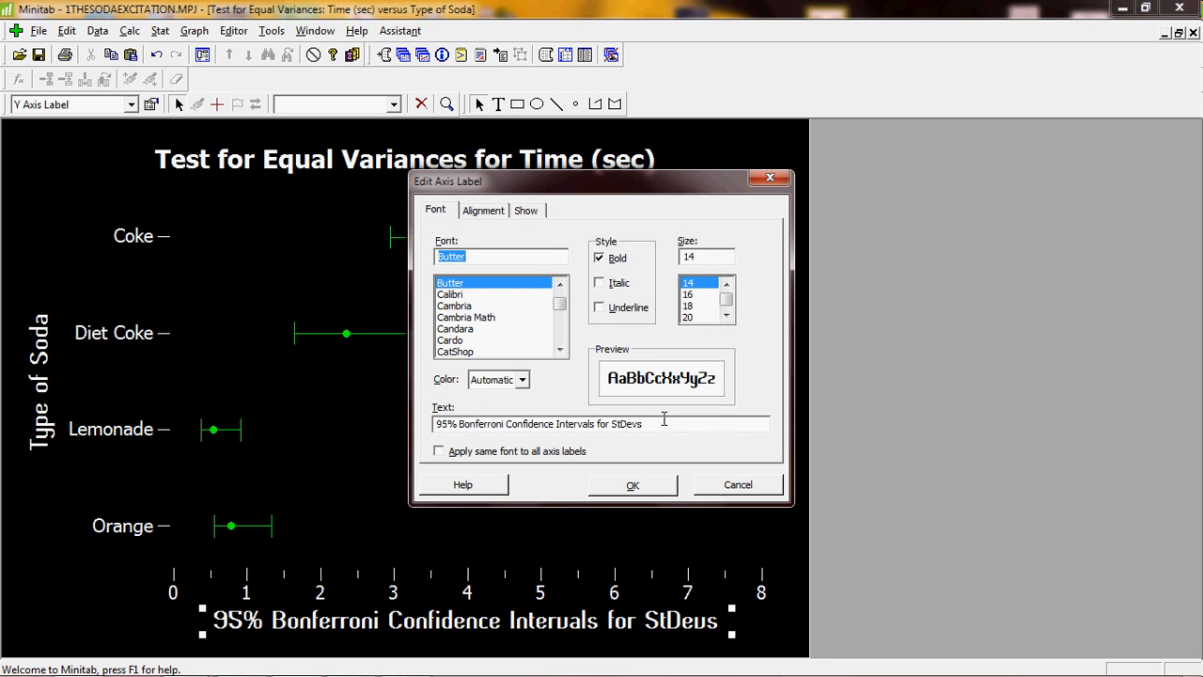
{"action": "left_click_drag", "start_coordinate": [663, 418], "coordinate": [415, 426]}
{"action": "key", "text": "ctrl+c"}
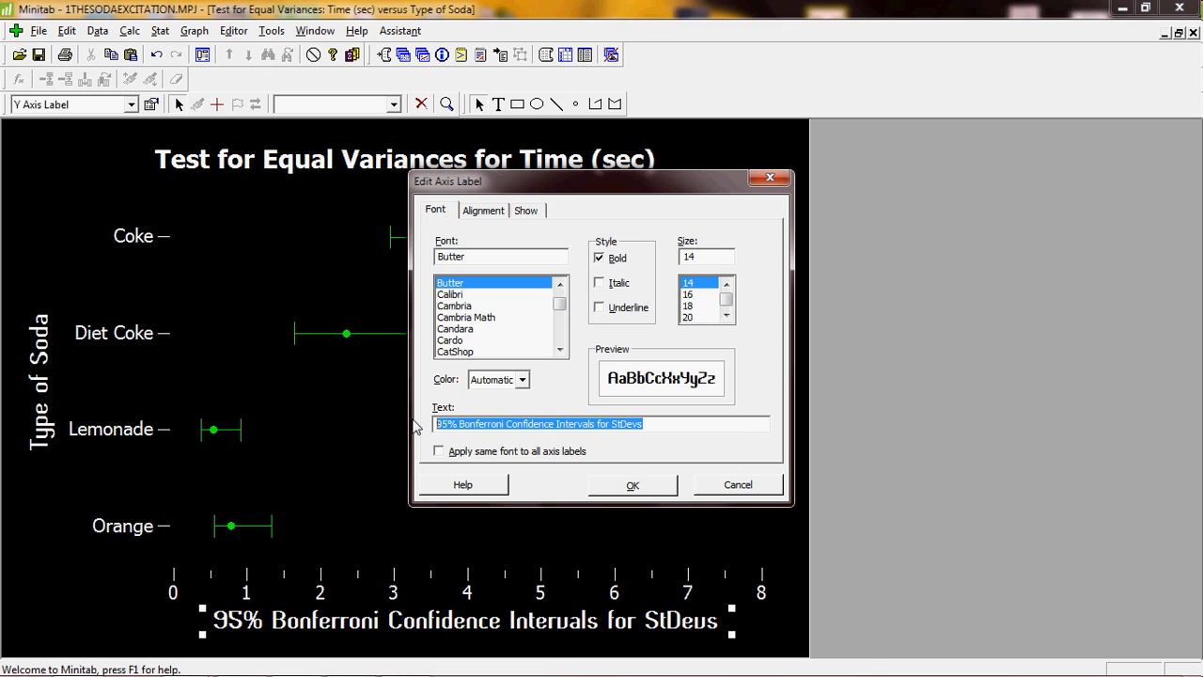
{"action": "key", "text": "BackSpace"}
{"action": "type", "text": "St Dev"}
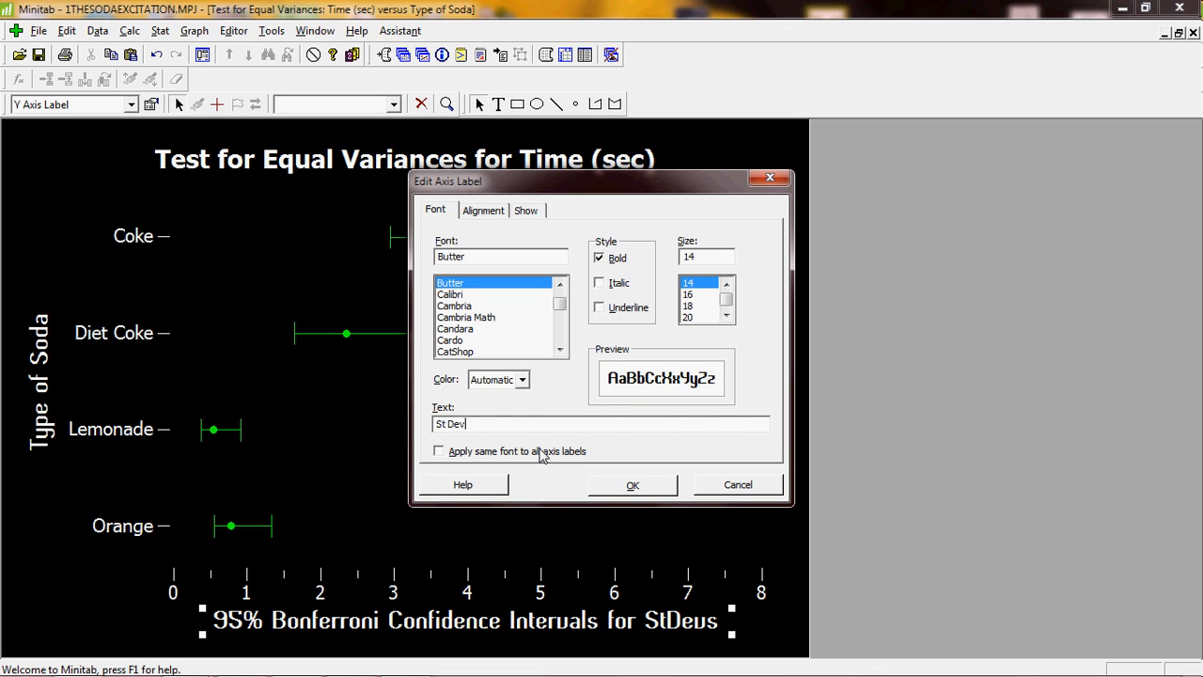
{"action": "left_click", "coordinate": [631, 487]}
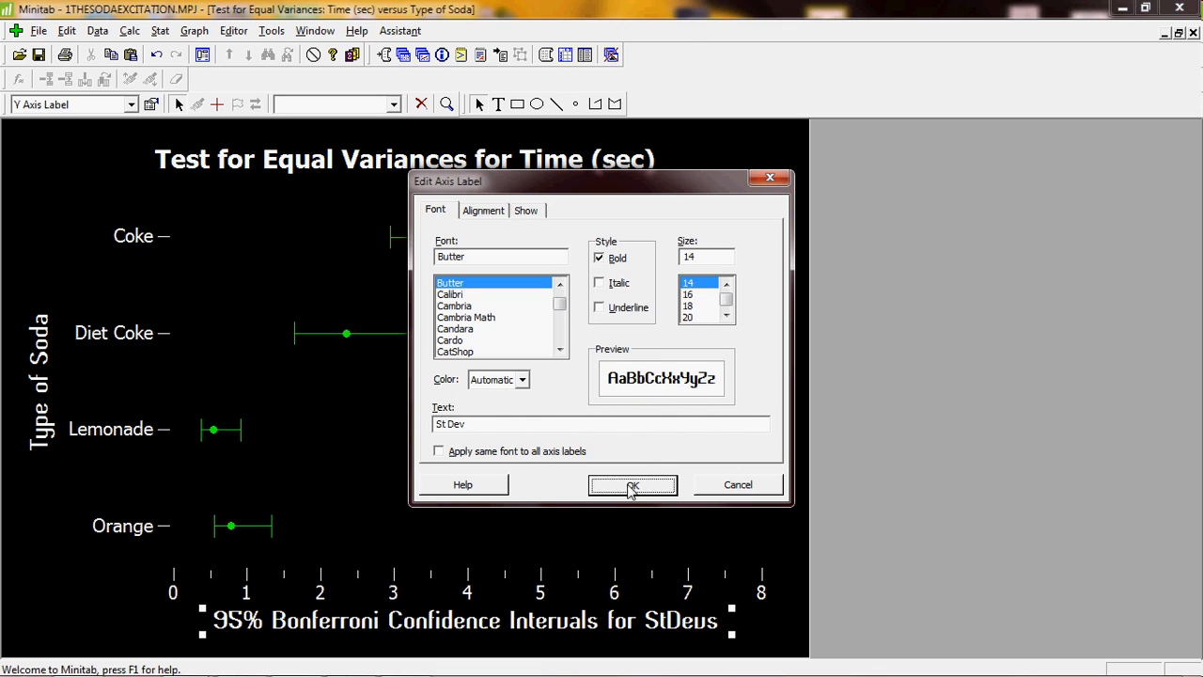
Replace the graph title with the copied text "95% Bonferroni Confidence Intervals for StDevs", restore the graph window and move it beside the session output
{"action": "left_click", "coordinate": [493, 161]}
{"action": "double_click", "coordinate": [492, 162]}
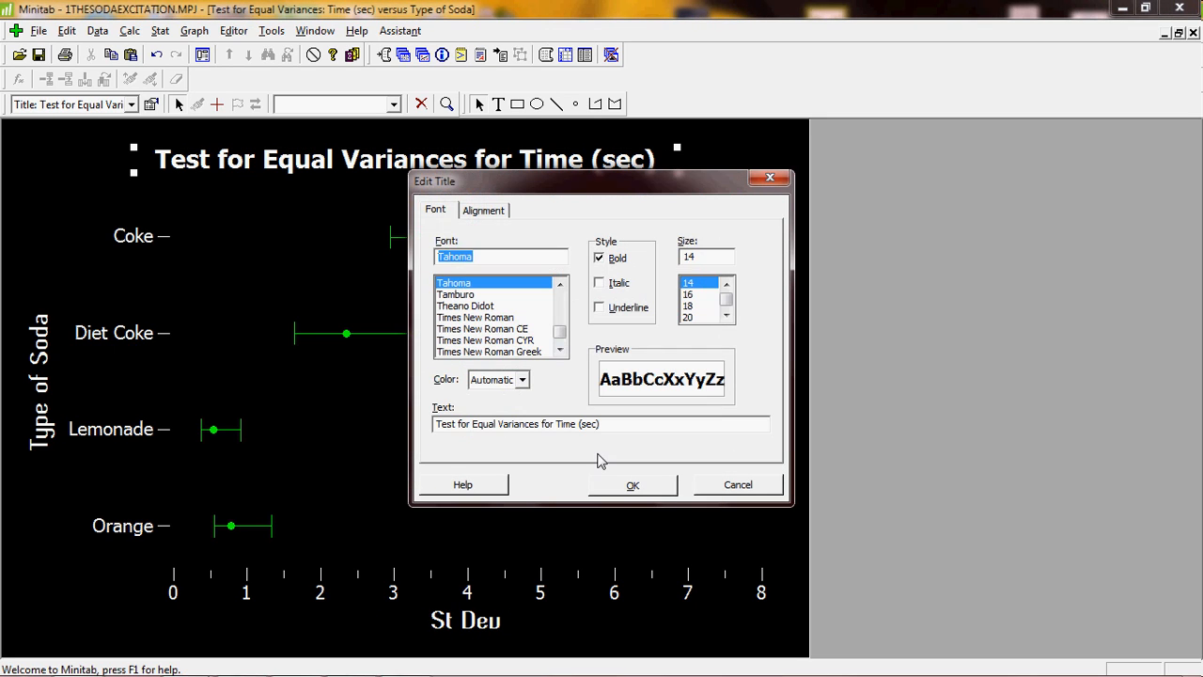
{"action": "left_click_drag", "start_coordinate": [602, 424], "coordinate": [389, 408]}
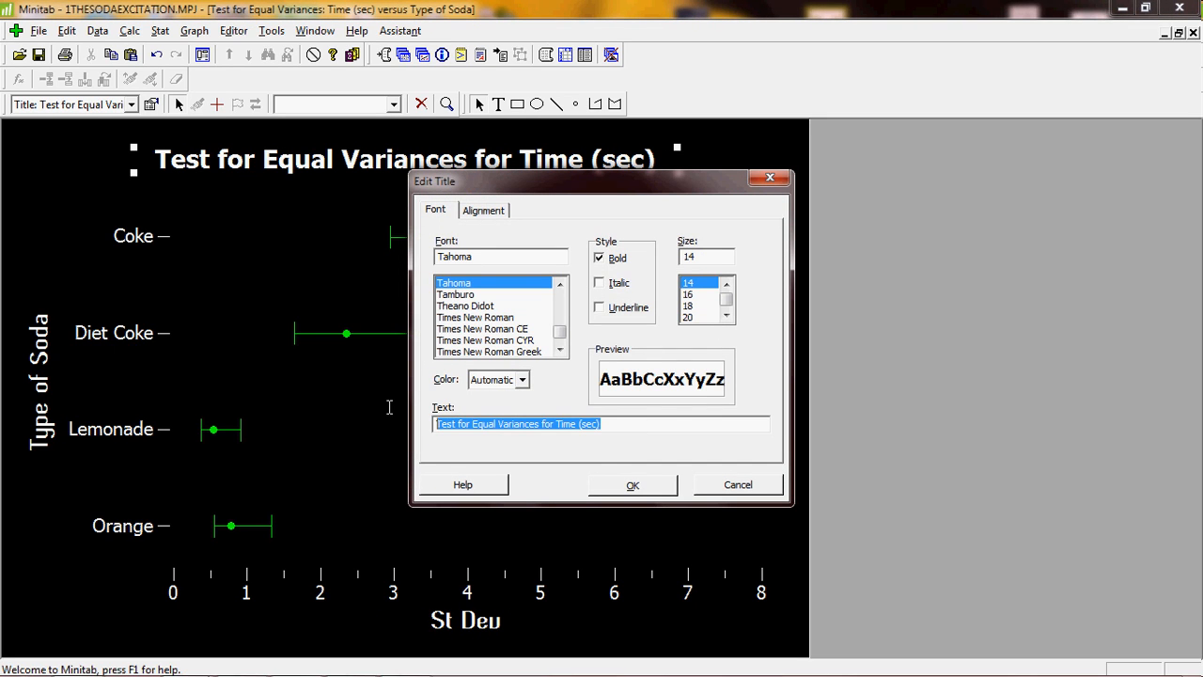
{"action": "key", "text": "ctrl+v"}
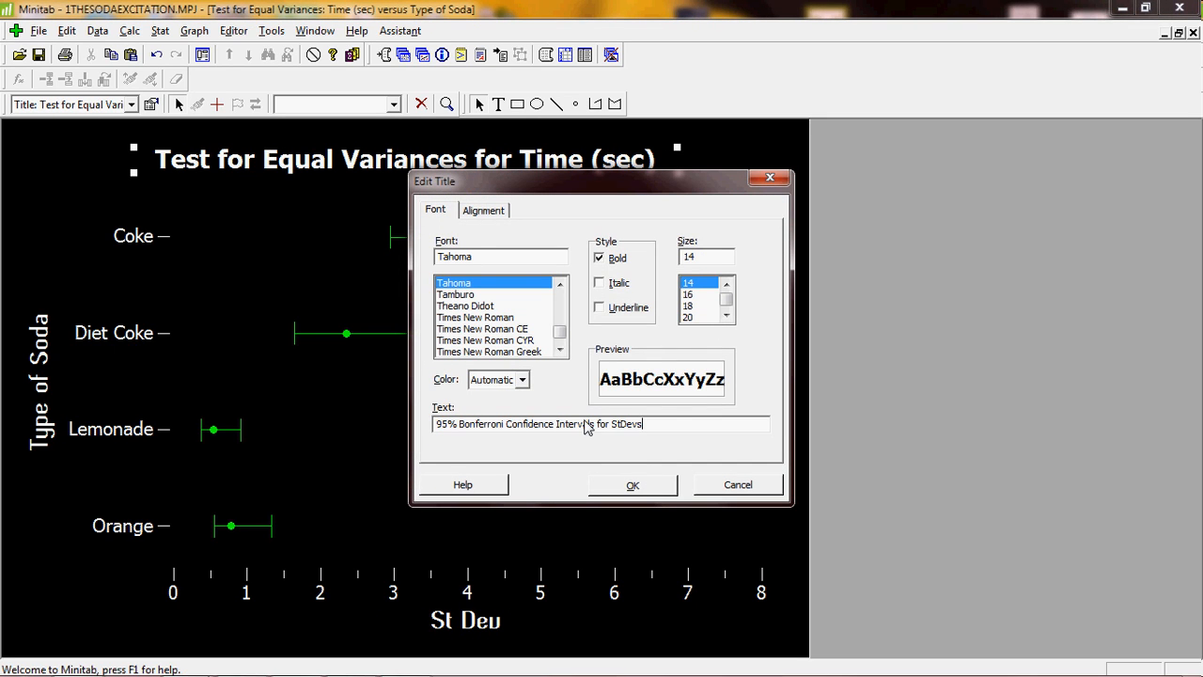
{"action": "left_click", "coordinate": [645, 488]}
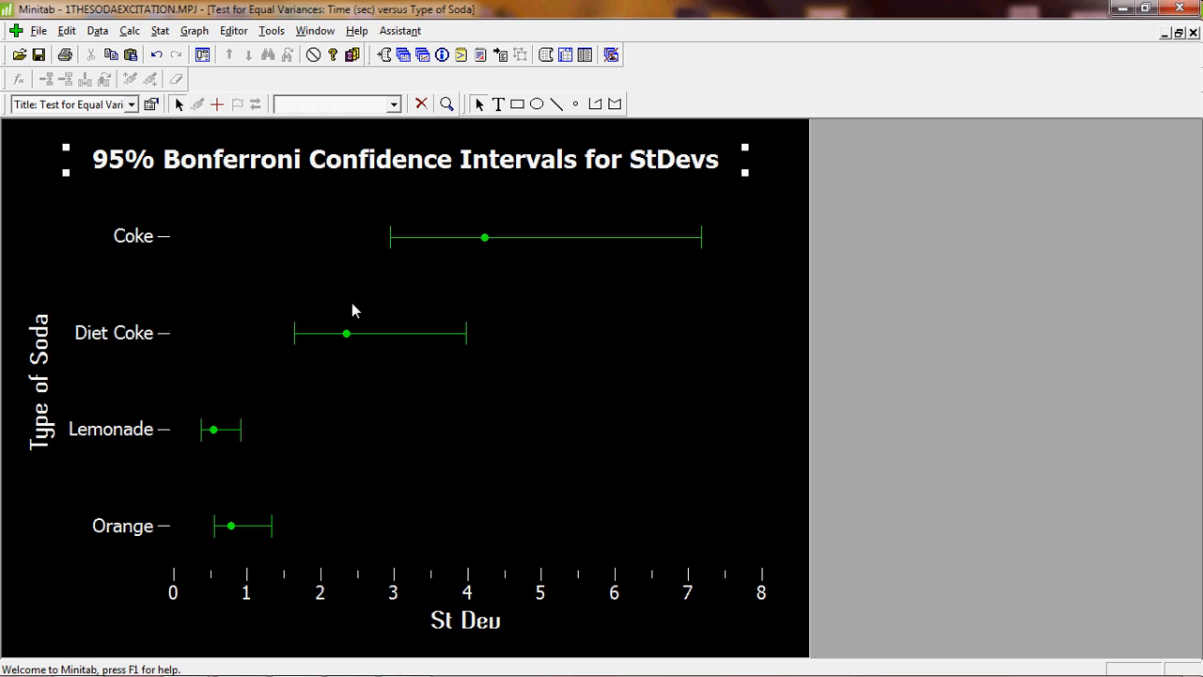
{"action": "left_click", "coordinate": [1179, 33]}
{"action": "left_click_drag", "start_coordinate": [569, 435], "coordinate": [1052, 144]}
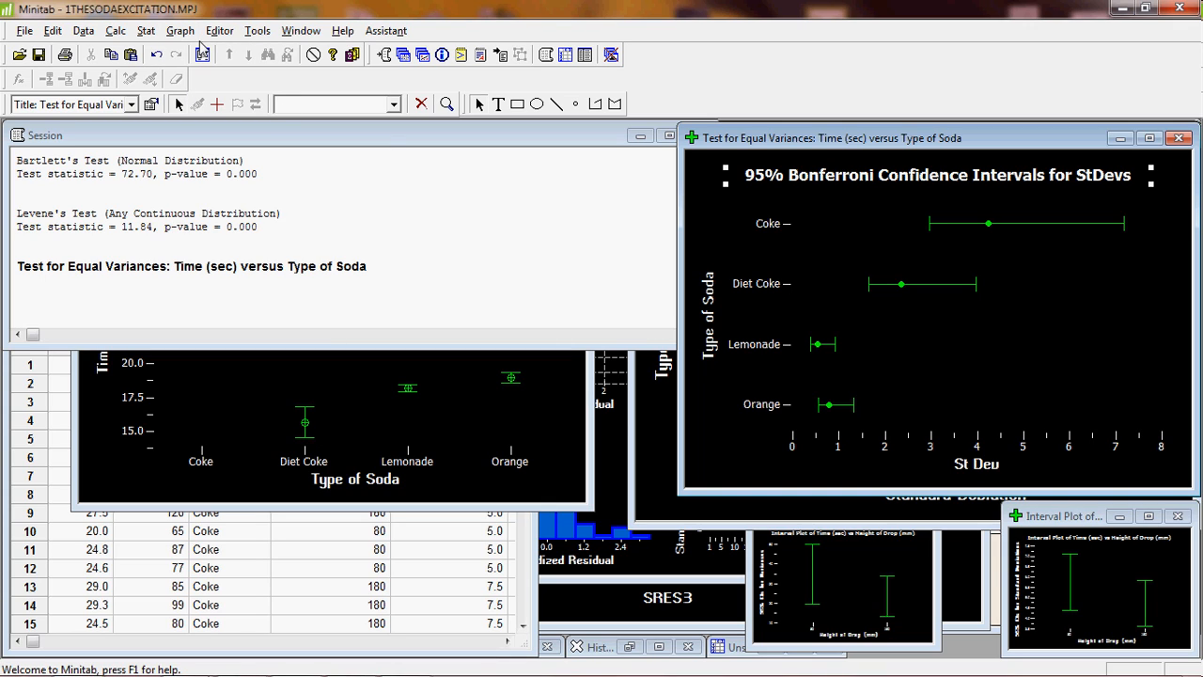
Look through the ANOVA commands and the program options for individual commands and individual graphs, leaving all settings as they are
{"action": "left_click", "coordinate": [149, 31]}
{"action": "left_click", "coordinate": [151, 31]}
{"action": "left_click", "coordinate": [151, 31]}
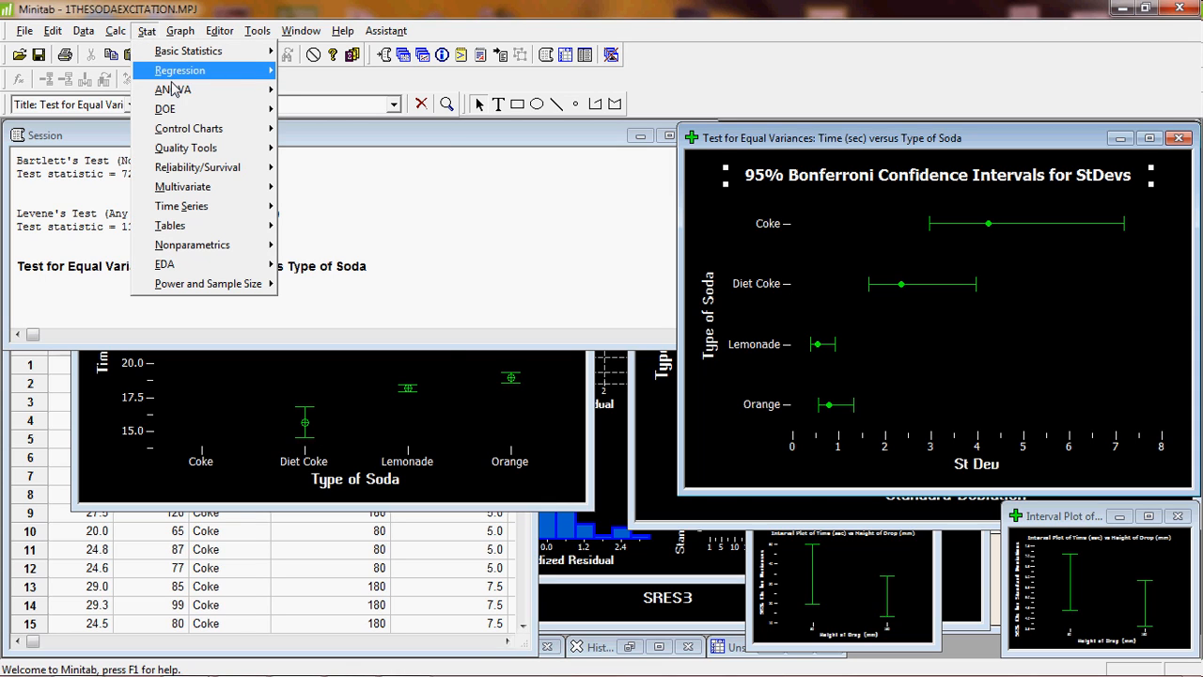
{"action": "mouse_move", "coordinate": [178, 88]}
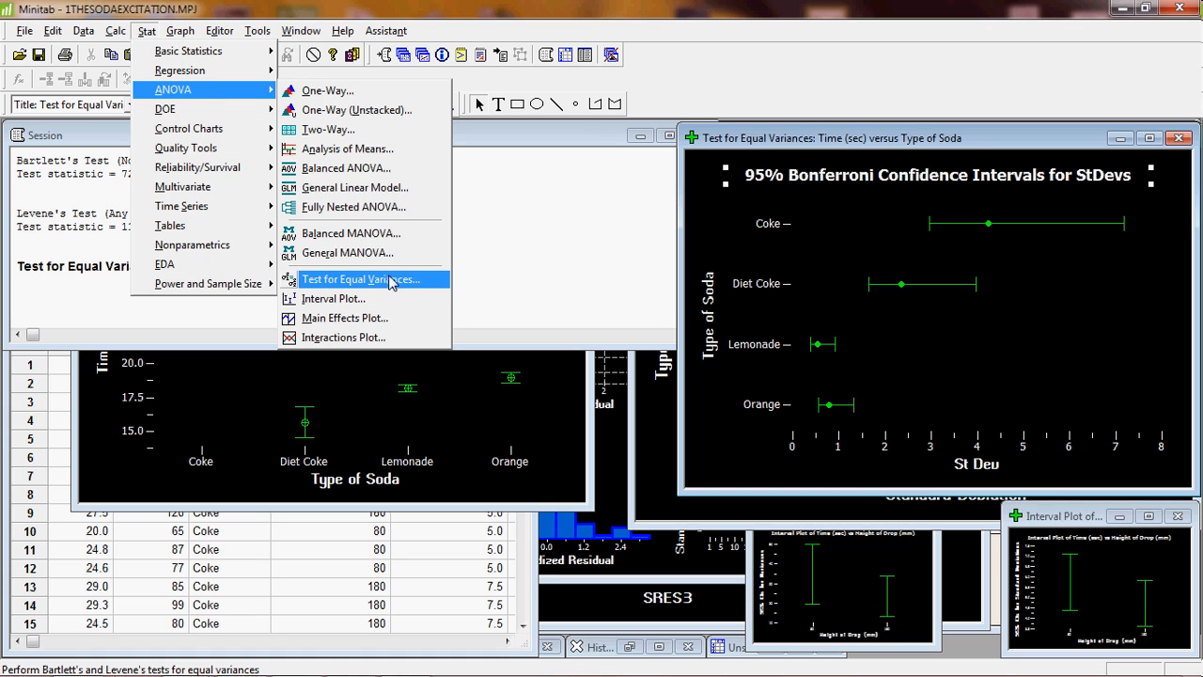
{"action": "mouse_move", "coordinate": [258, 30]}
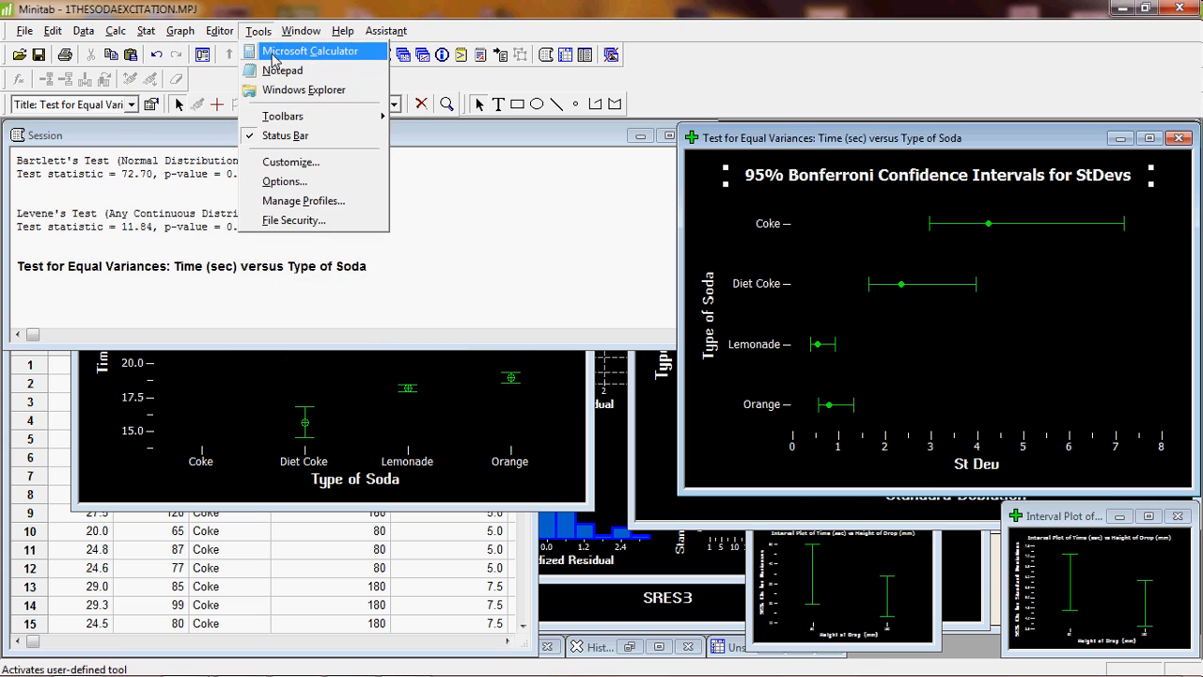
{"action": "left_click", "coordinate": [305, 182]}
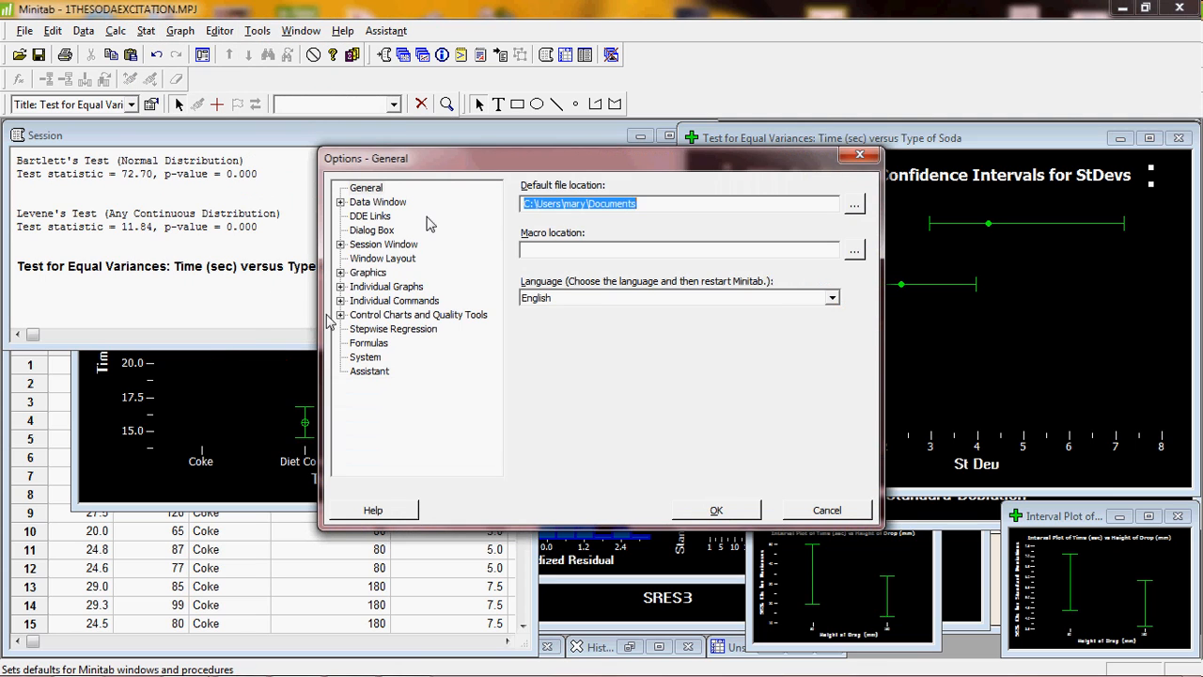
{"action": "left_click", "coordinate": [342, 301]}
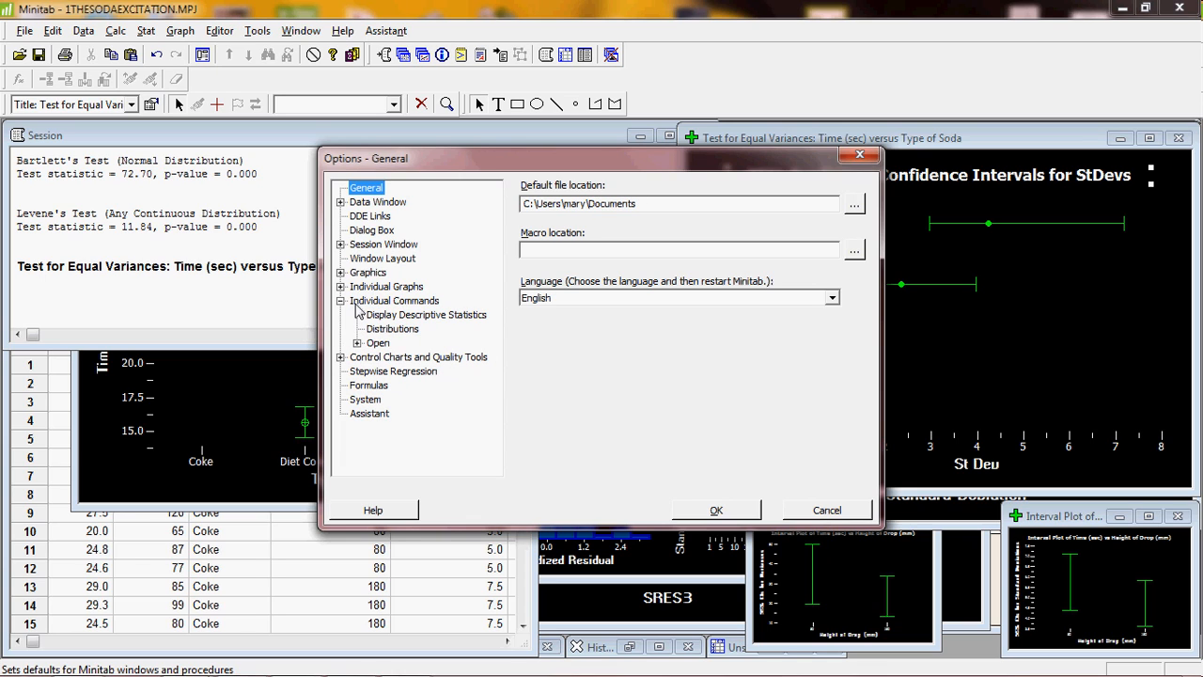
{"action": "left_click", "coordinate": [341, 287]}
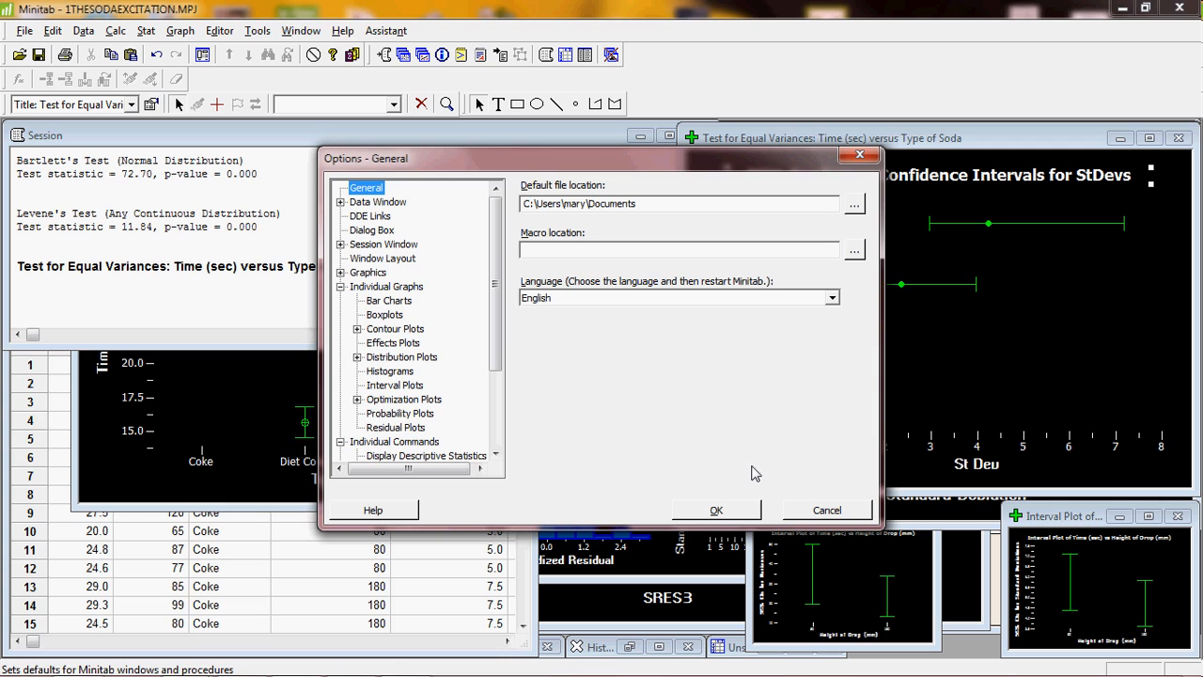
{"action": "left_click", "coordinate": [849, 513]}
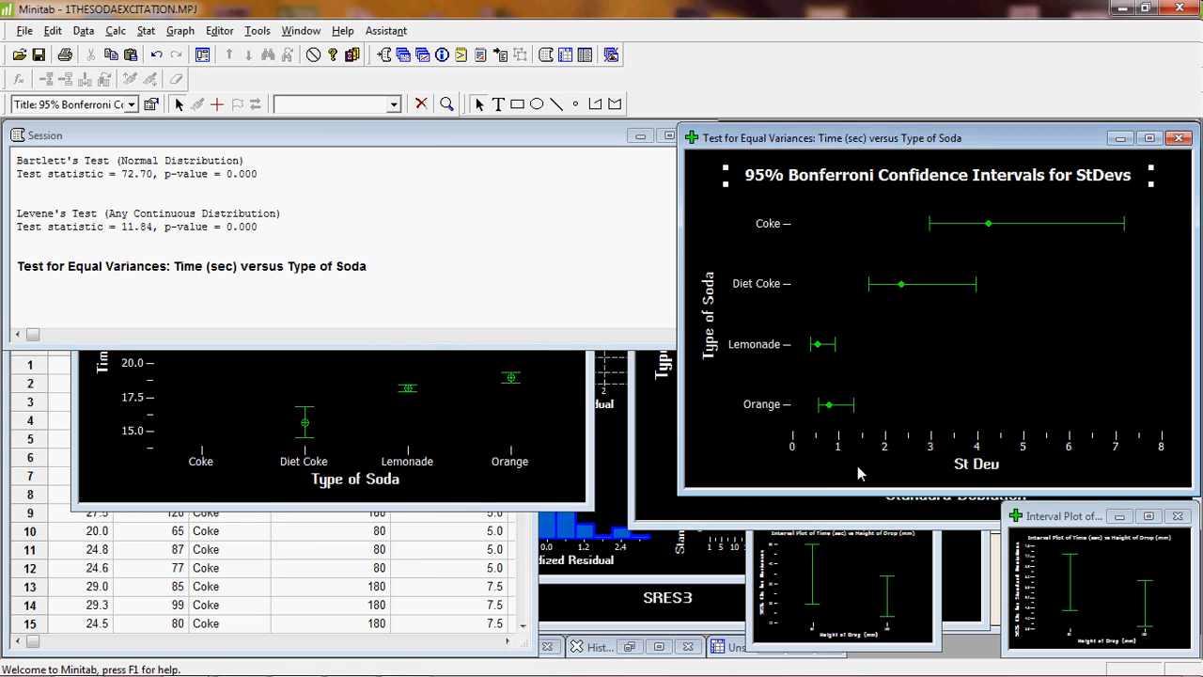
Set up a 2 Variances test with samples in one column, using Time (sec) as samples and Height of Drop (mm) as subscripts
{"action": "left_click", "coordinate": [148, 31]}
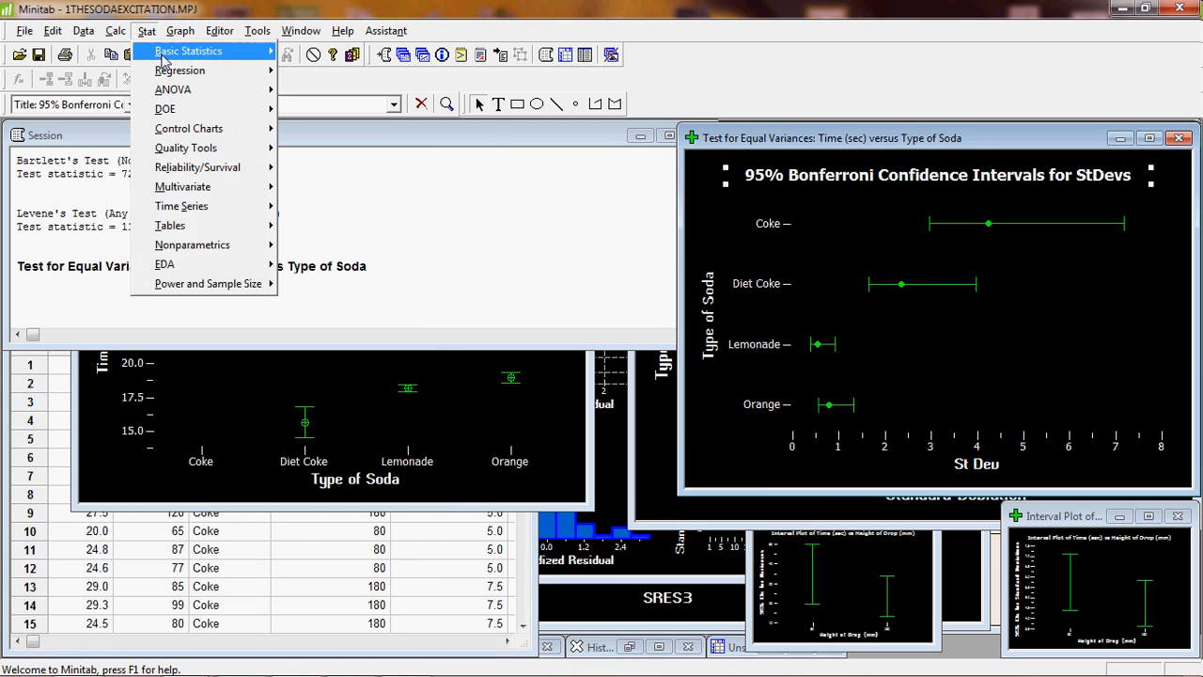
{"action": "mouse_move", "coordinate": [179, 59]}
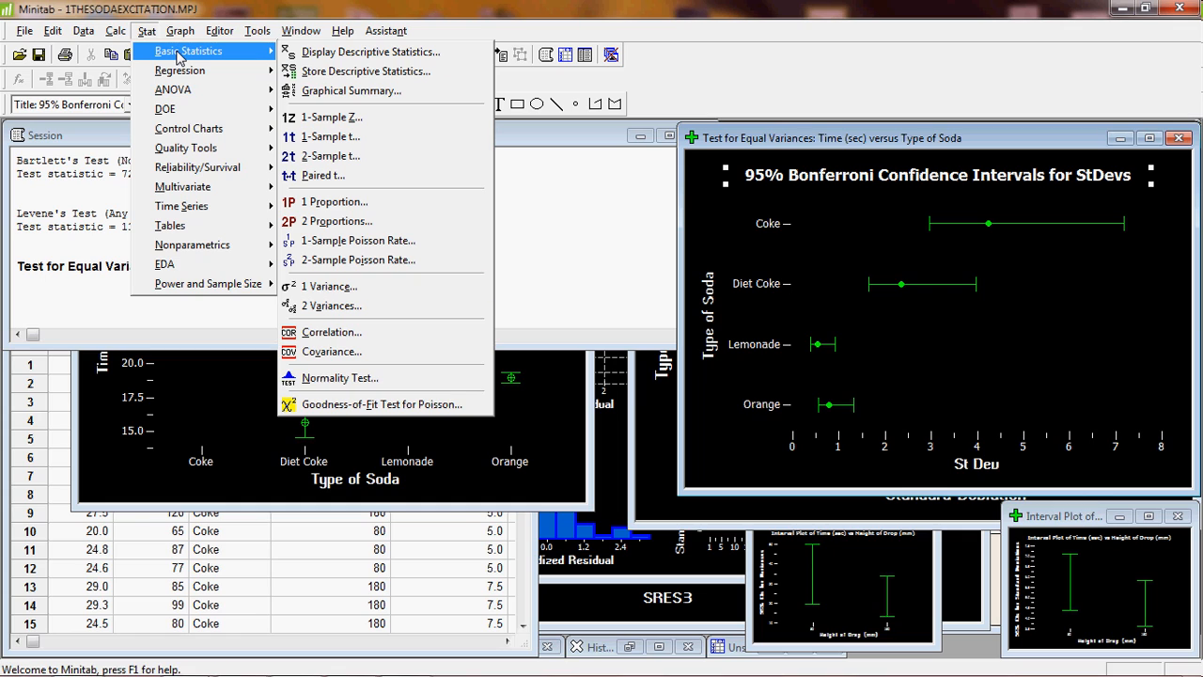
{"action": "left_click", "coordinate": [414, 313]}
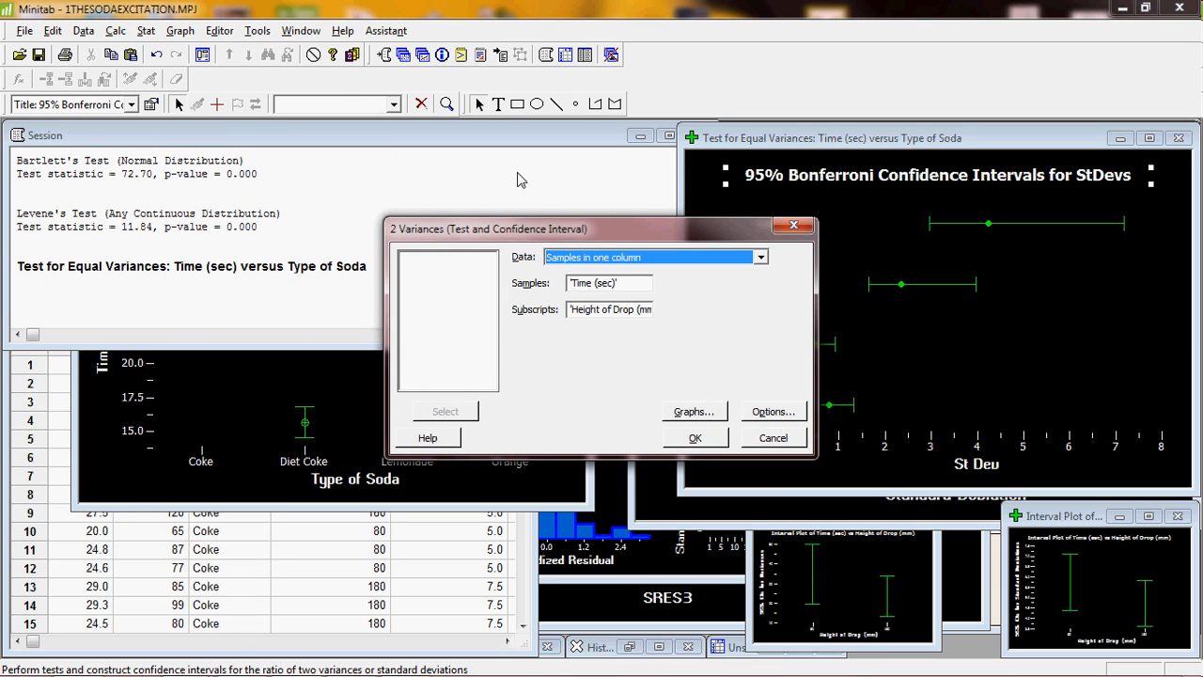
{"action": "left_click", "coordinate": [633, 282]}
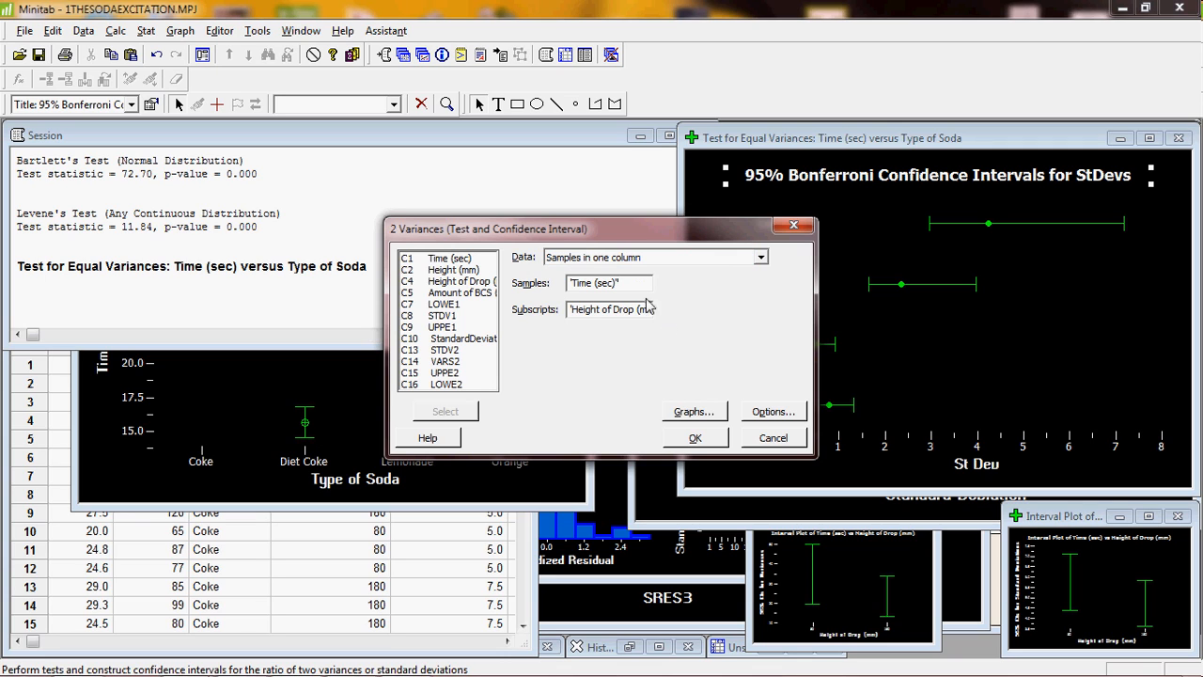
{"action": "left_click", "coordinate": [663, 264]}
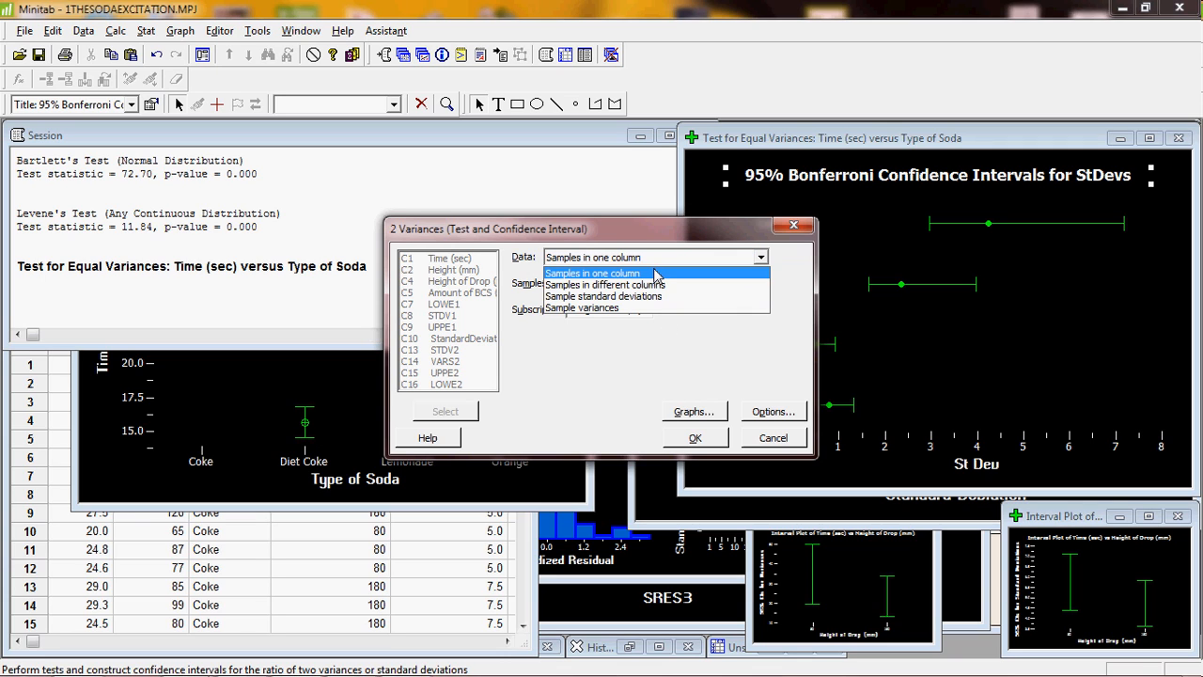
{"action": "left_click", "coordinate": [647, 273]}
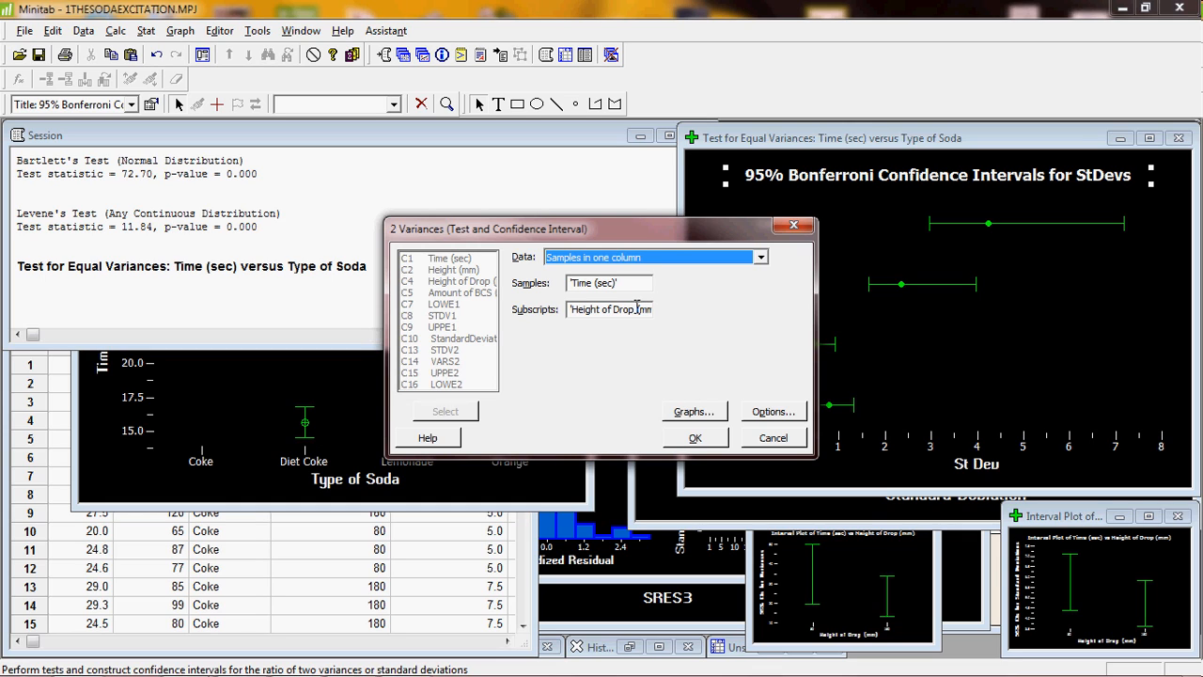
{"action": "left_click", "coordinate": [639, 310]}
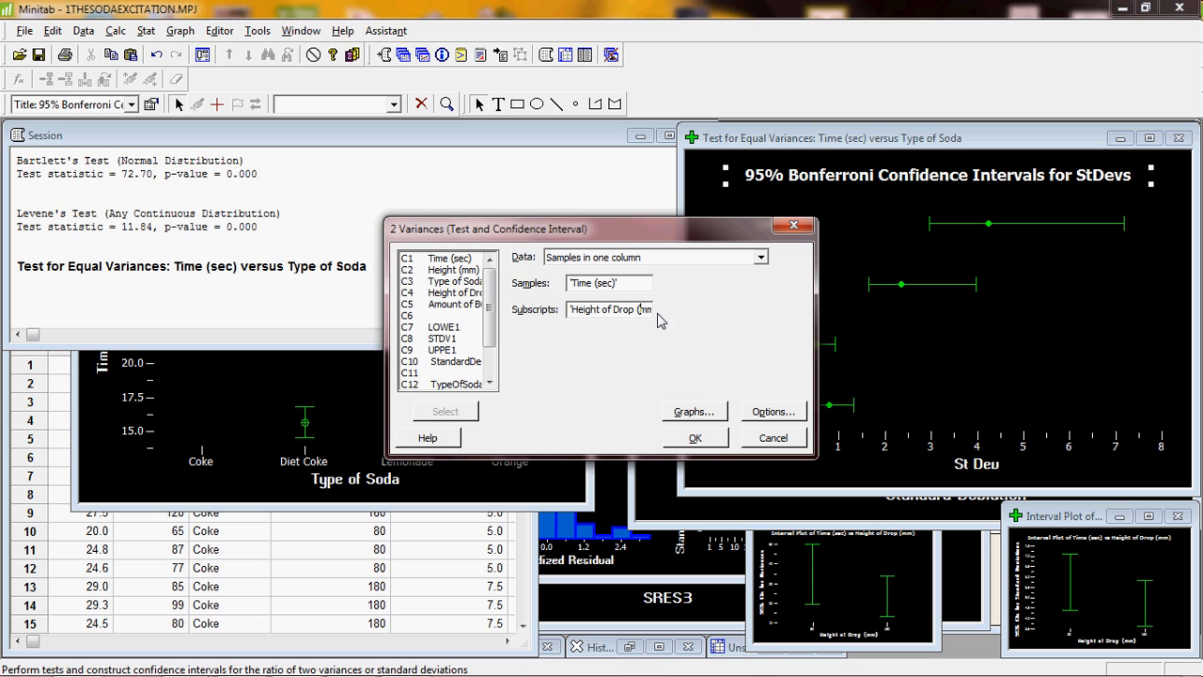
Set the hypothesized ratio to Variance 1 / Variance 2, run the test and move its interval plot clear of the equal variances graph
{"action": "left_click", "coordinate": [773, 412]}
{"action": "left_click", "coordinate": [596, 334]}
{"action": "left_click", "coordinate": [584, 362]}
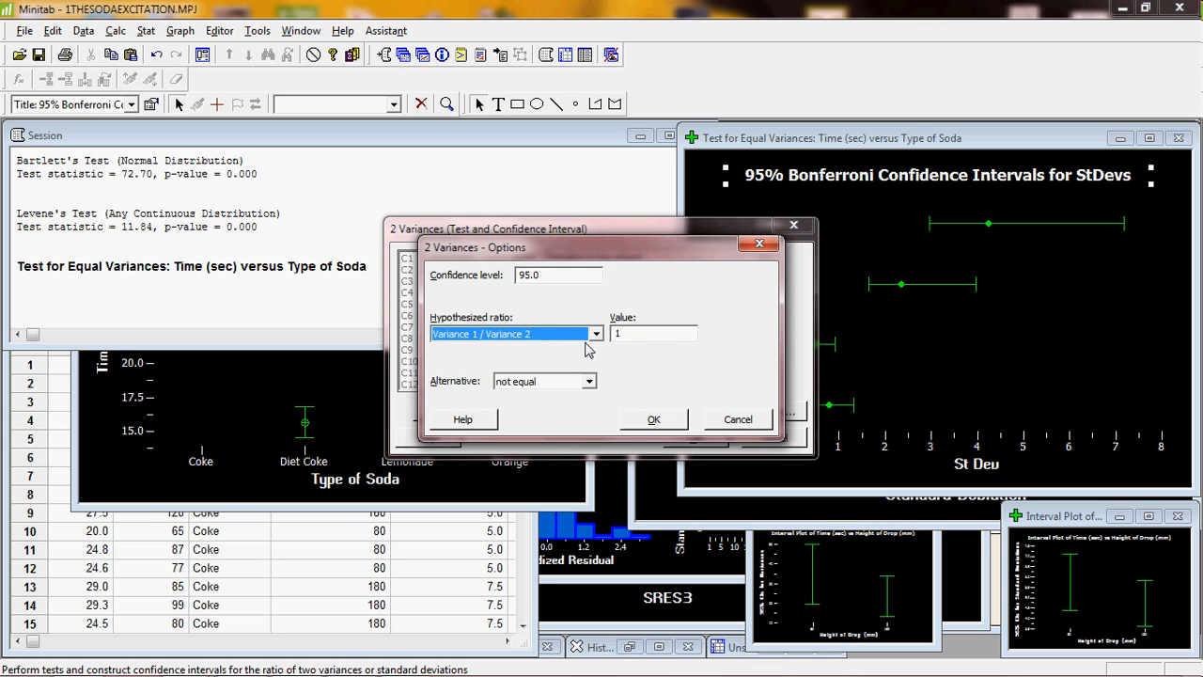
{"action": "left_click", "coordinate": [655, 420]}
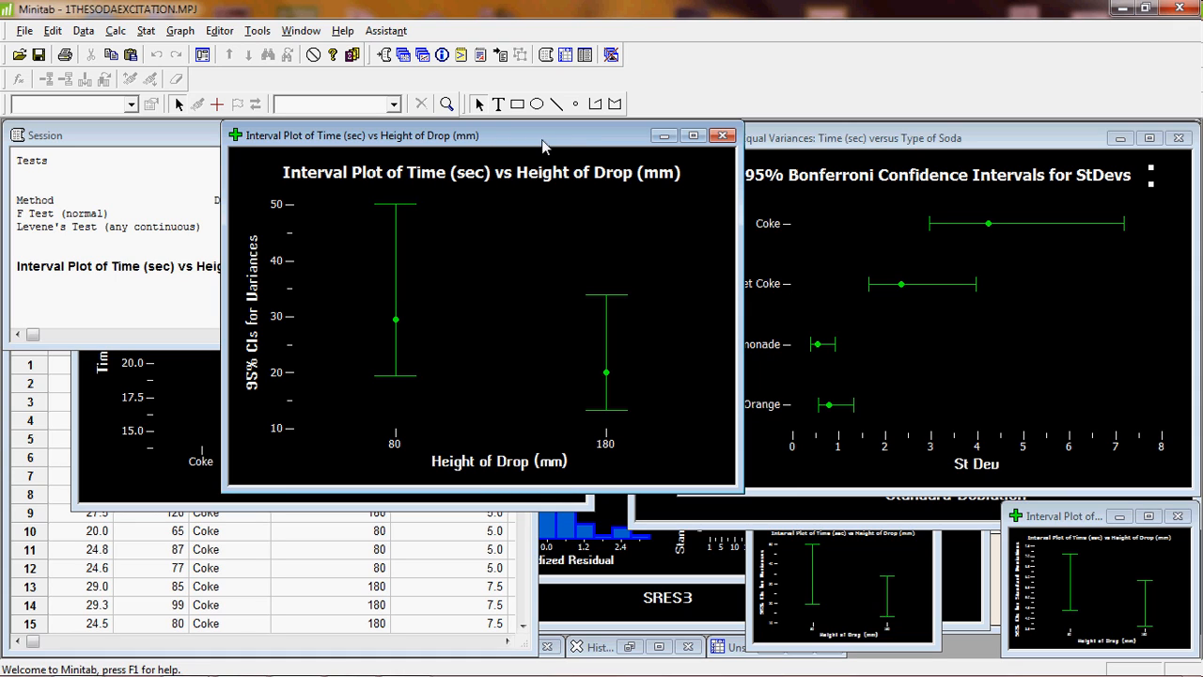
{"action": "left_click_drag", "start_coordinate": [536, 146], "coordinate": [392, 160]}
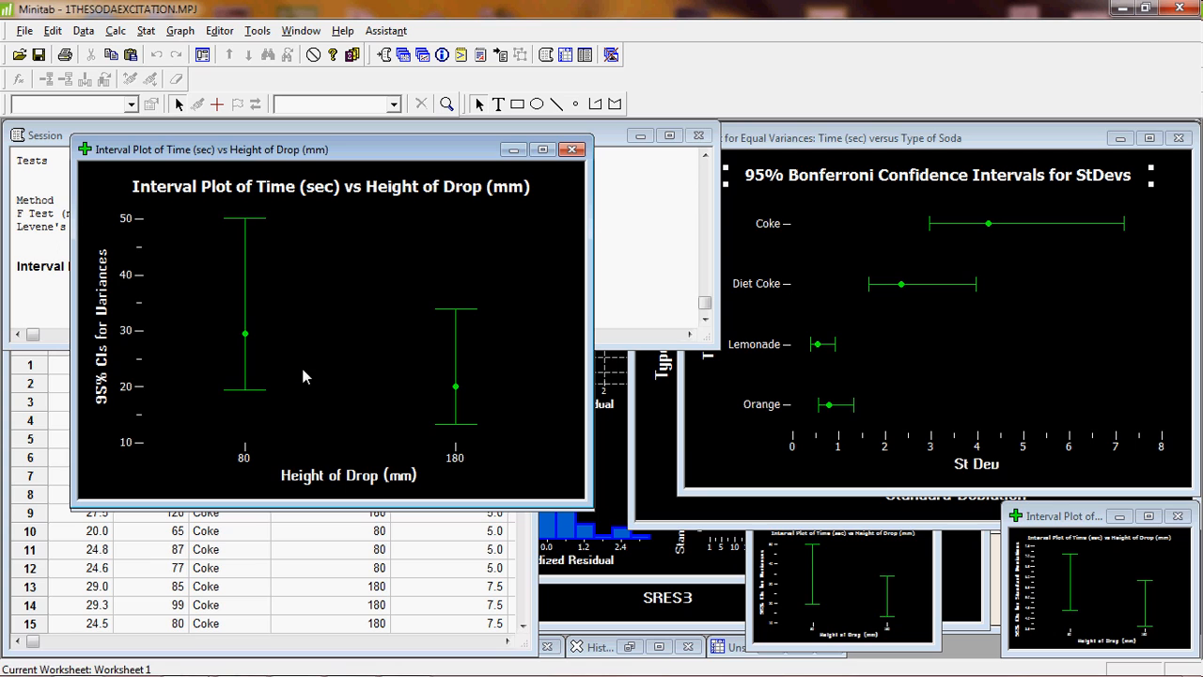
Unstack Time (sec) by Type of Soda into named columns after the last column in use, and show them in the maximized worksheet
{"action": "left_click", "coordinate": [299, 578]}
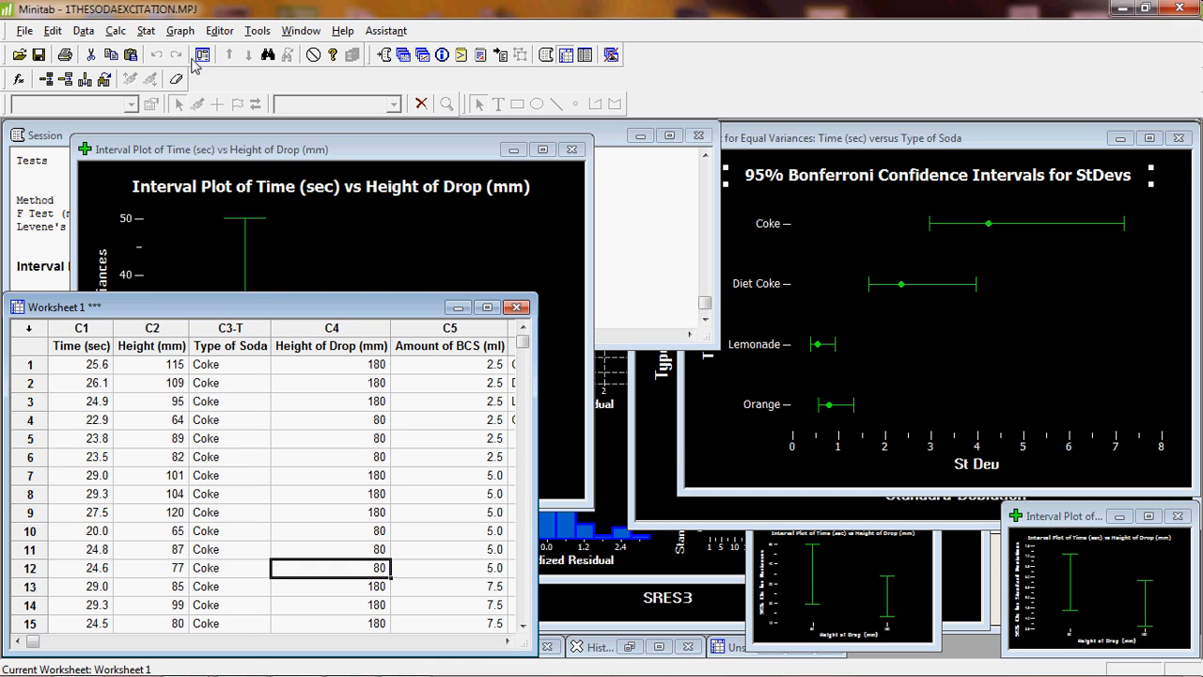
{"action": "left_click", "coordinate": [116, 32]}
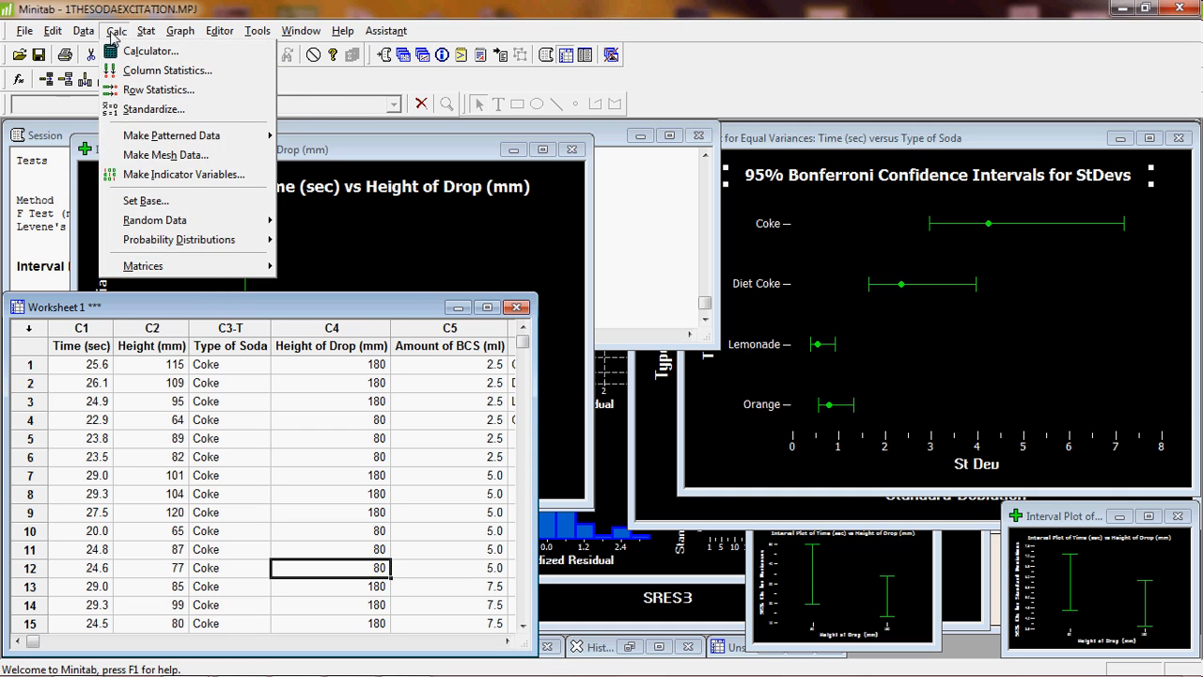
{"action": "mouse_move", "coordinate": [91, 35]}
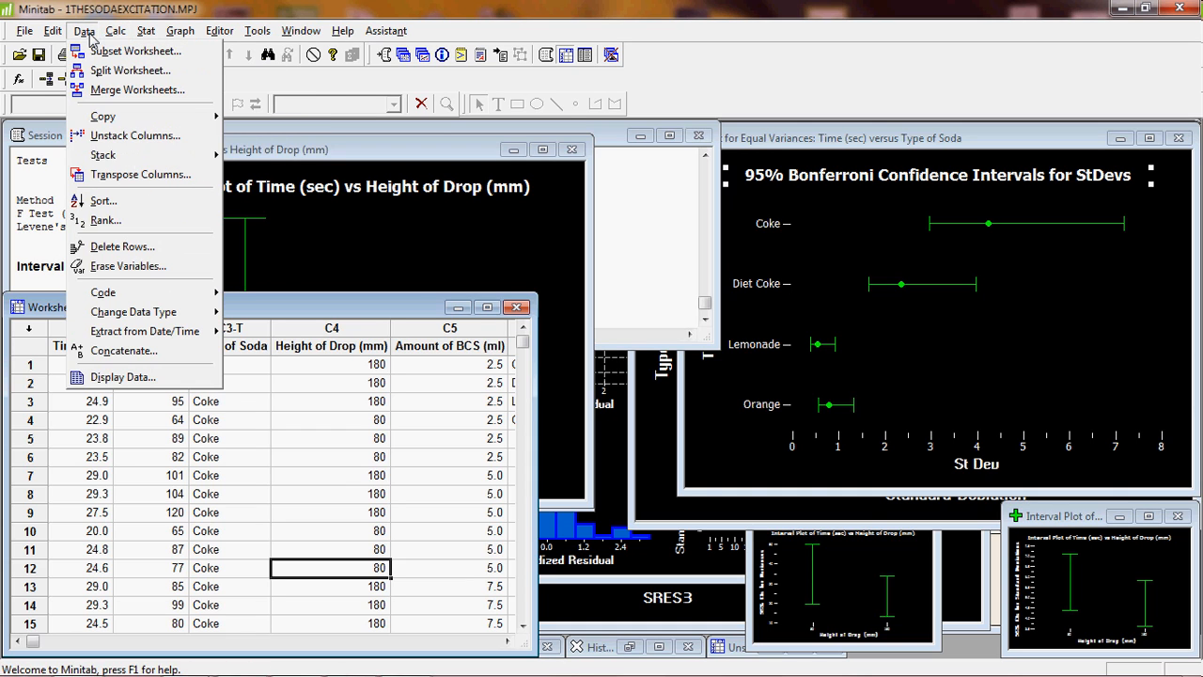
{"action": "left_click", "coordinate": [141, 135]}
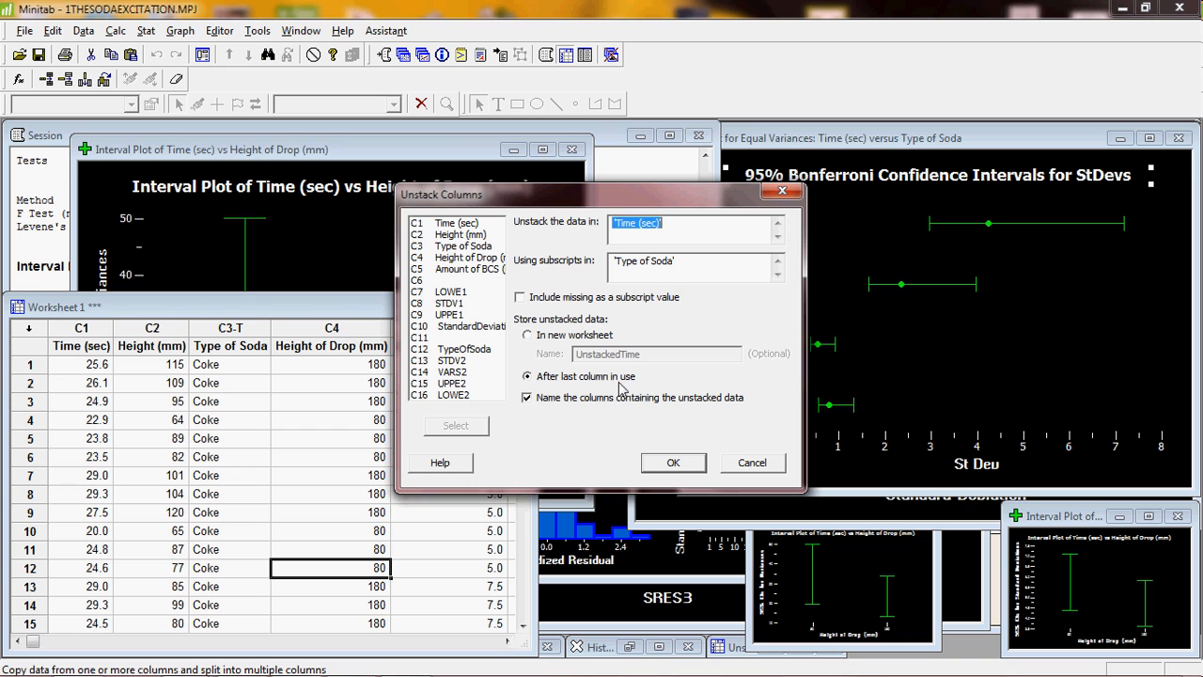
{"action": "left_click", "coordinate": [673, 462]}
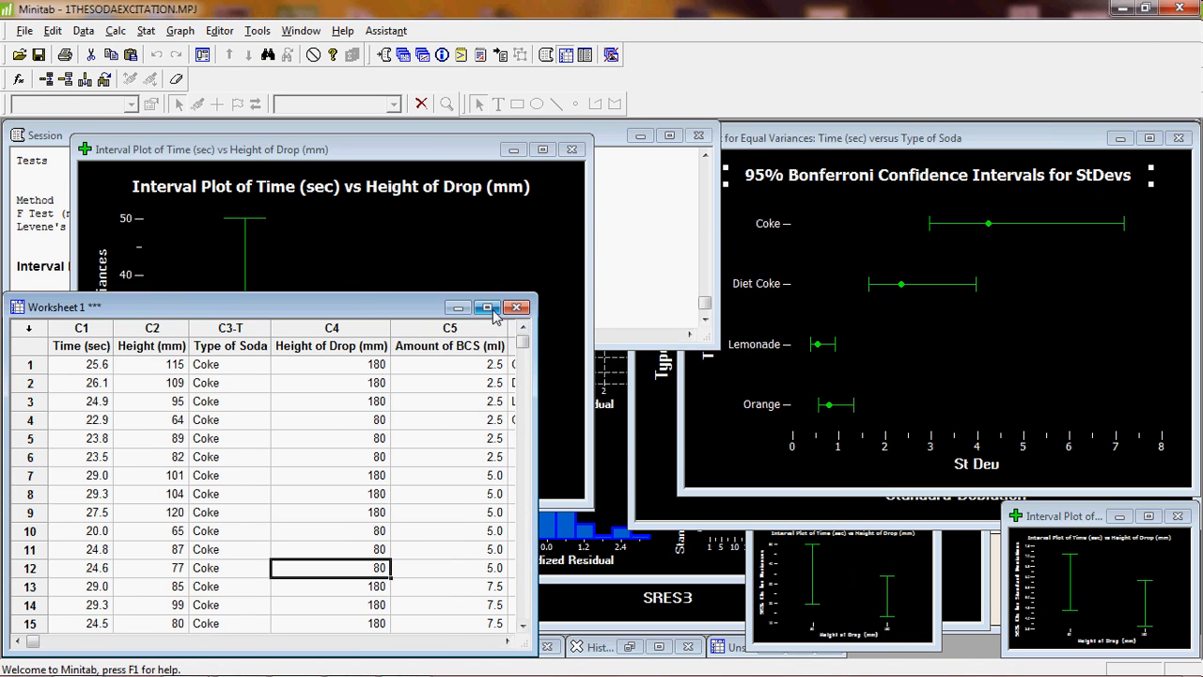
{"action": "left_click", "coordinate": [488, 308]}
{"action": "left_click", "coordinate": [1178, 651]}
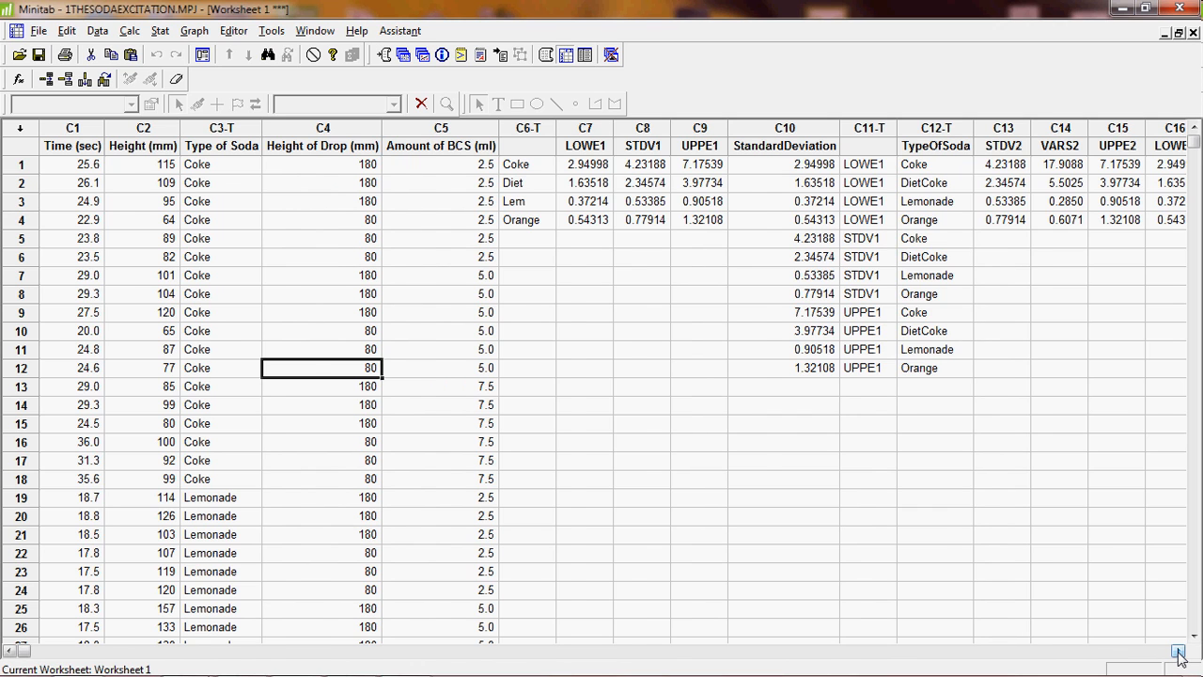
{"action": "left_click", "coordinate": [1179, 650]}
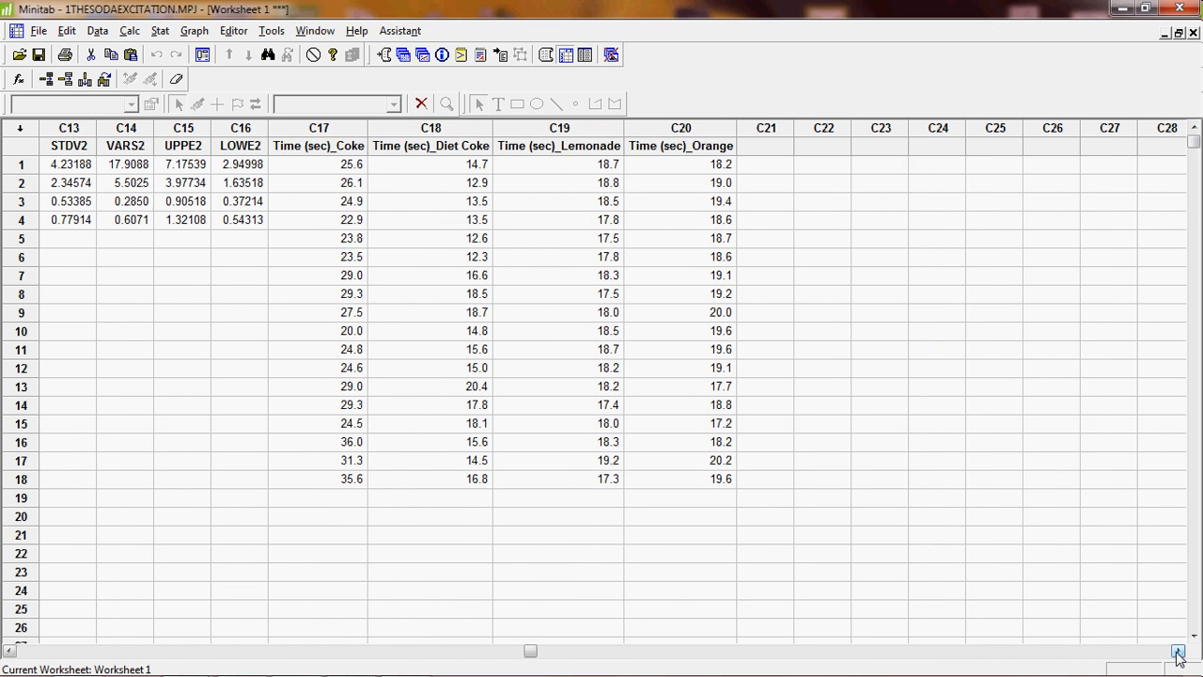
{"action": "left_click", "coordinate": [1179, 651]}
{"action": "left_click", "coordinate": [1179, 650]}
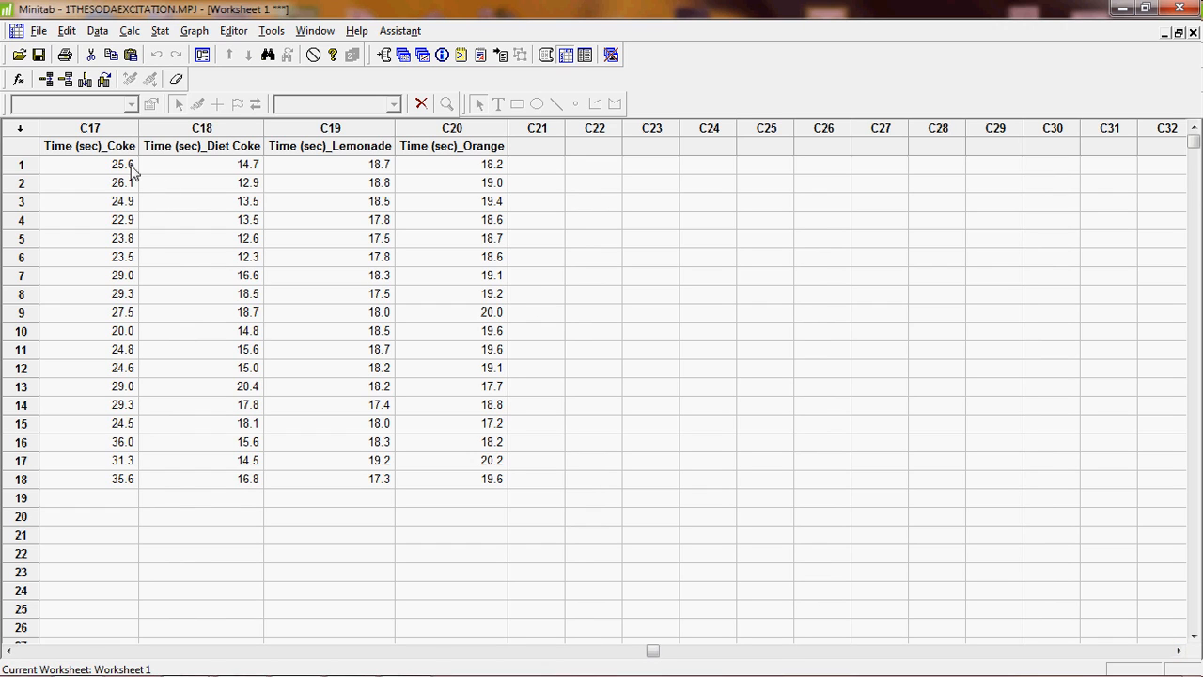
Run a 2 Variances test on the separate columns Time (sec)_Coke and Time (sec)_Diet Coke, restore the windows and move the plot aside
{"action": "left_click", "coordinate": [160, 33]}
{"action": "mouse_move", "coordinate": [202, 56]}
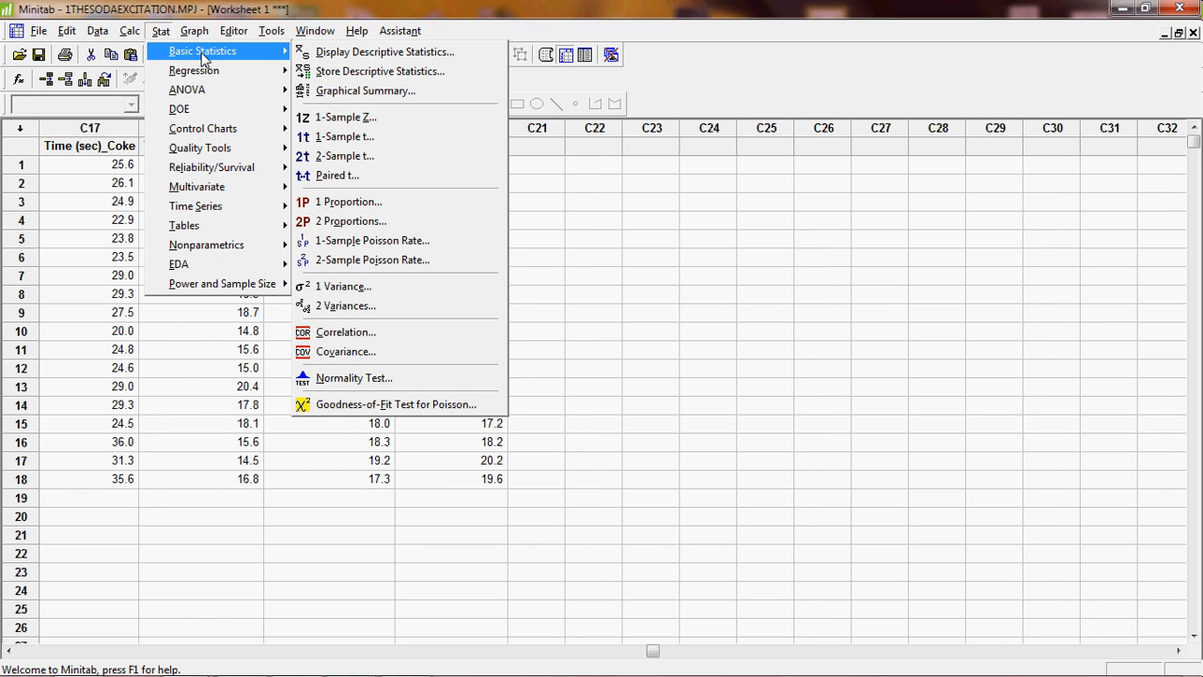
{"action": "left_click", "coordinate": [407, 305]}
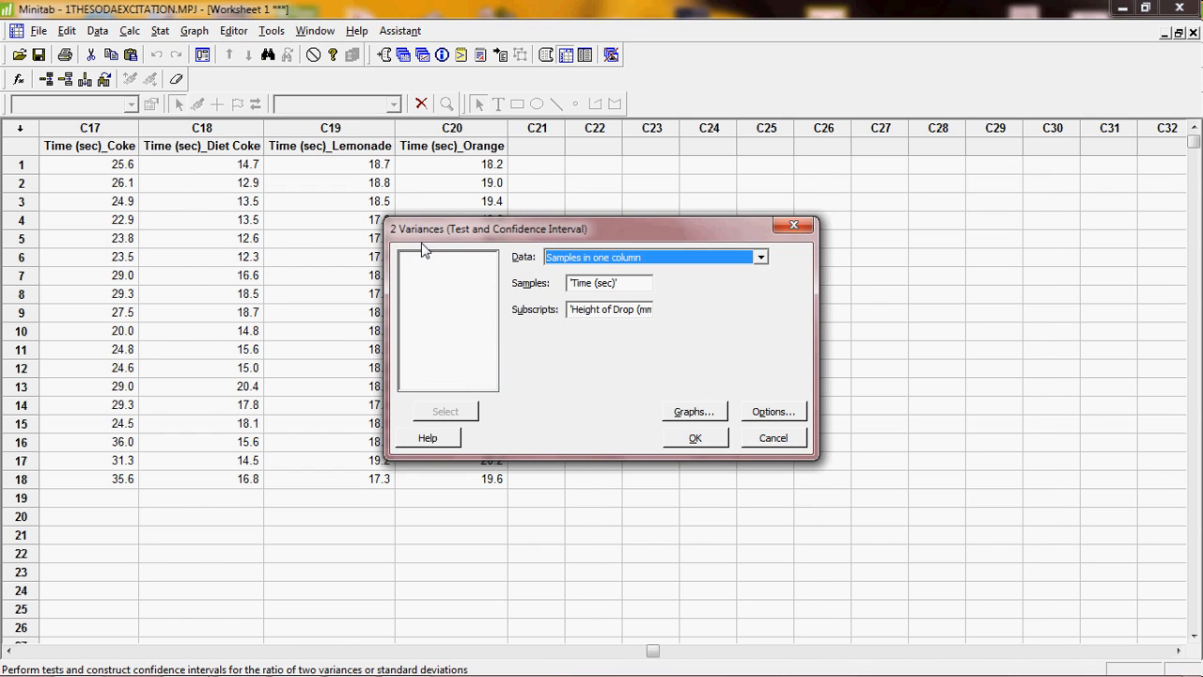
{"action": "left_click", "coordinate": [760, 259]}
{"action": "left_click", "coordinate": [741, 282]}
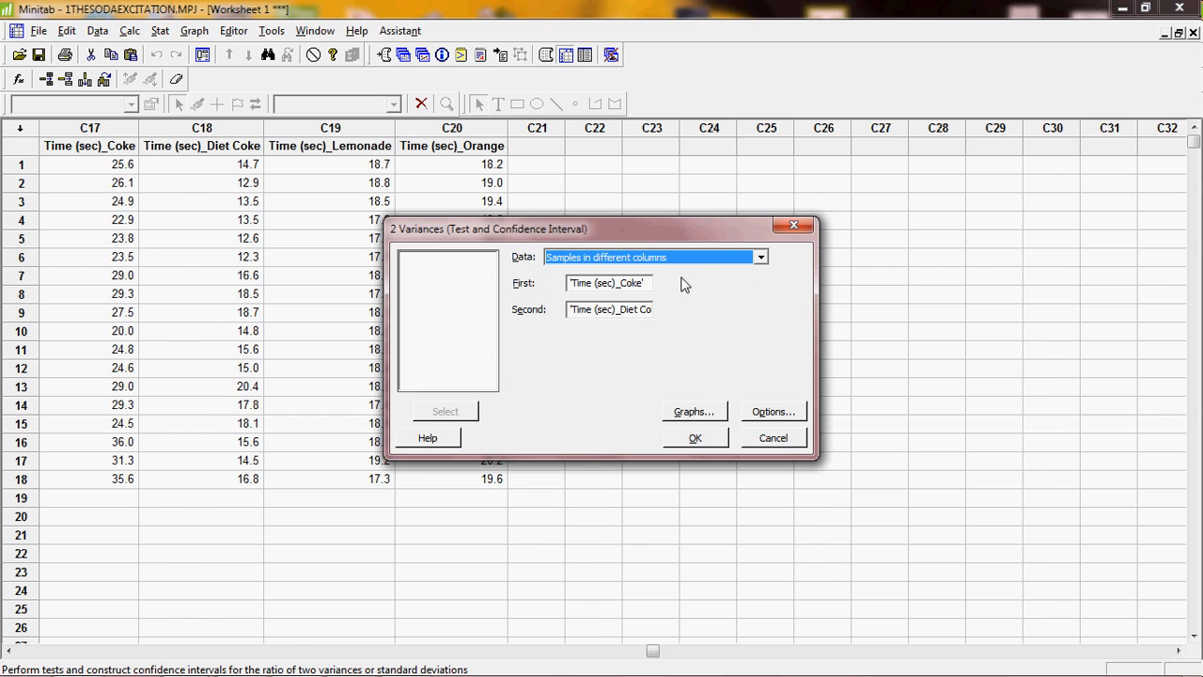
{"action": "left_click", "coordinate": [648, 284]}
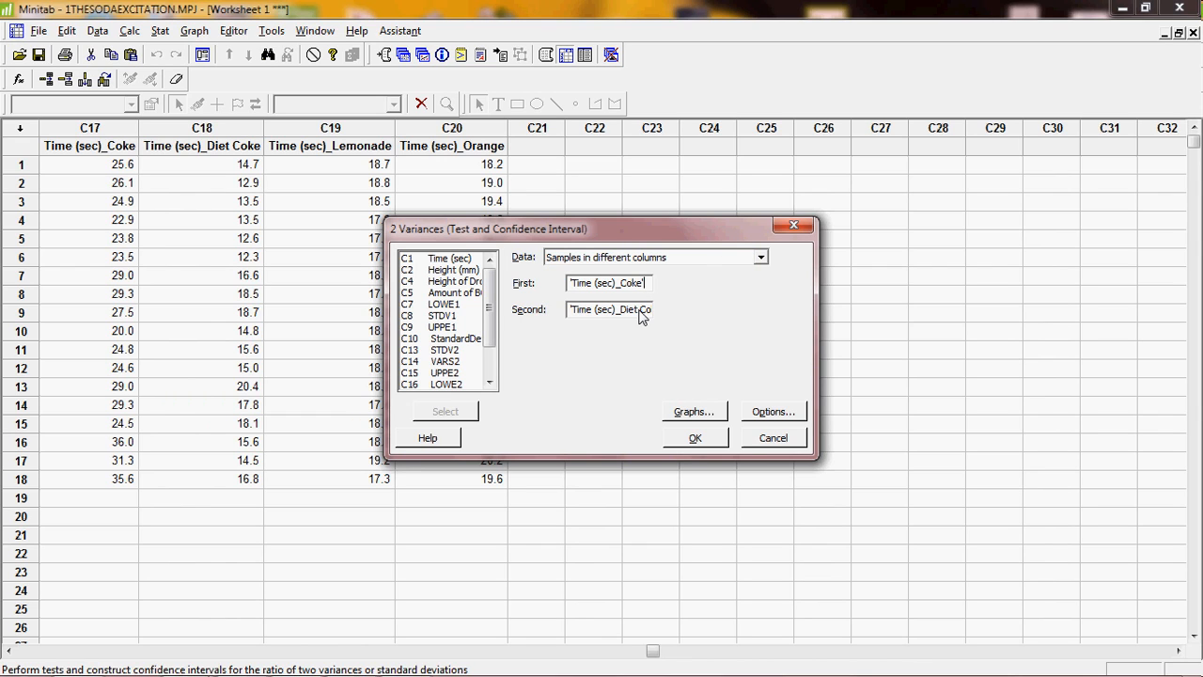
{"action": "left_click", "coordinate": [707, 439]}
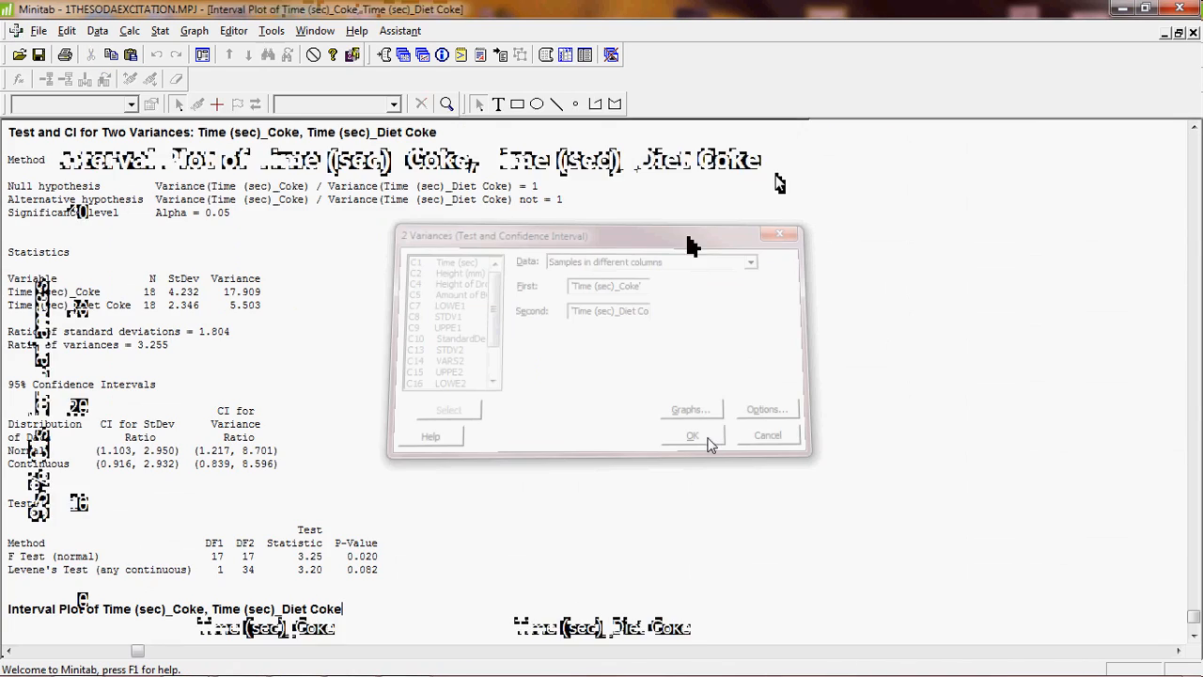
{"action": "left_click", "coordinate": [1179, 33]}
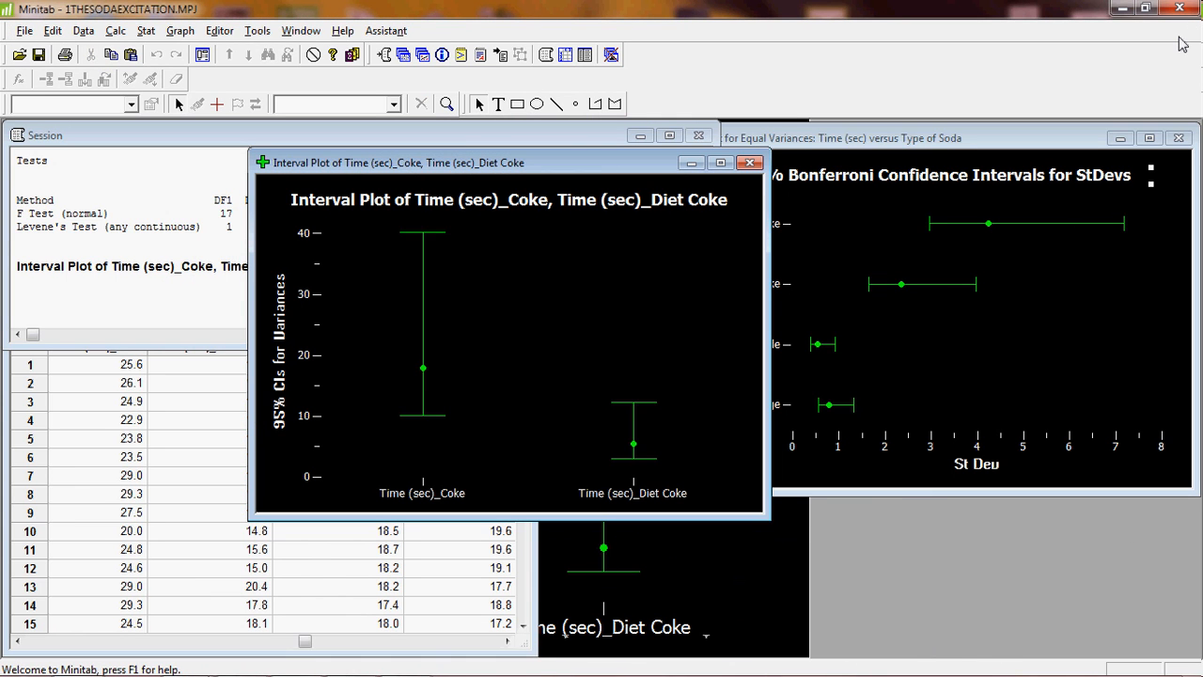
{"action": "left_click_drag", "start_coordinate": [628, 170], "coordinate": [419, 153]}
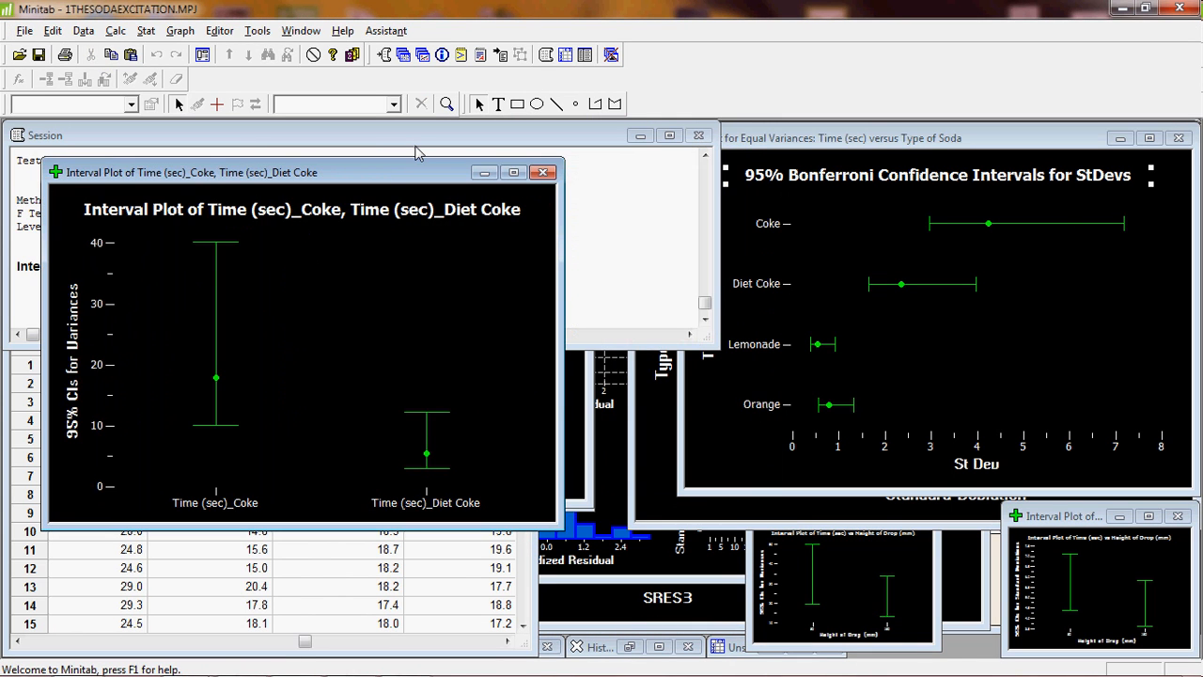
Run another 2 Variances test with Time (sec)_Lemonade as the first sample and Time (sec)_Orange as the second
{"action": "left_click", "coordinate": [180, 30]}
{"action": "left_click", "coordinate": [146, 30]}
{"action": "mouse_move", "coordinate": [172, 74]}
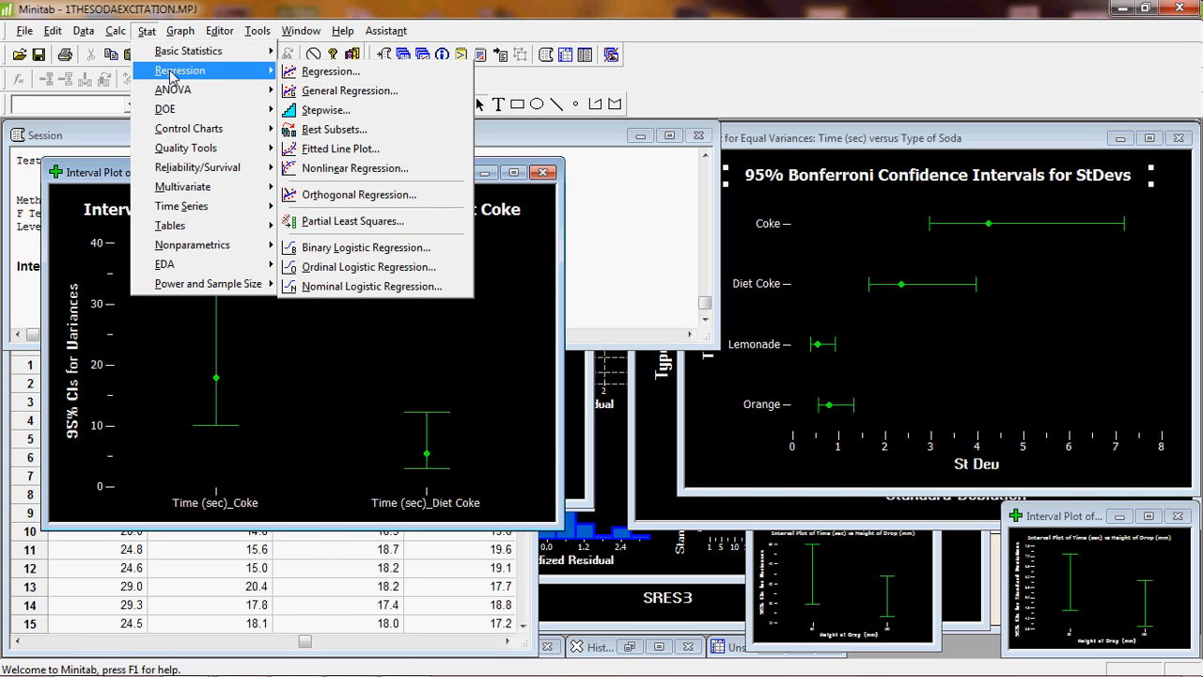
{"action": "mouse_move", "coordinate": [219, 58]}
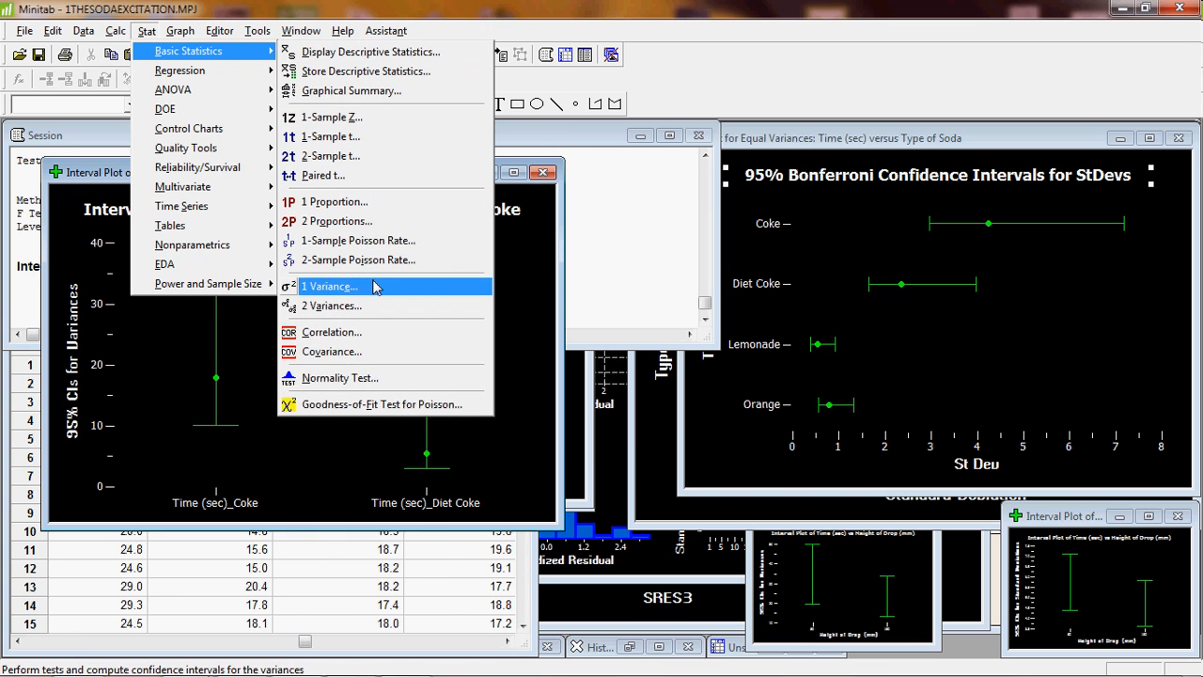
{"action": "left_click", "coordinate": [376, 306]}
{"action": "left_click", "coordinate": [641, 292]}
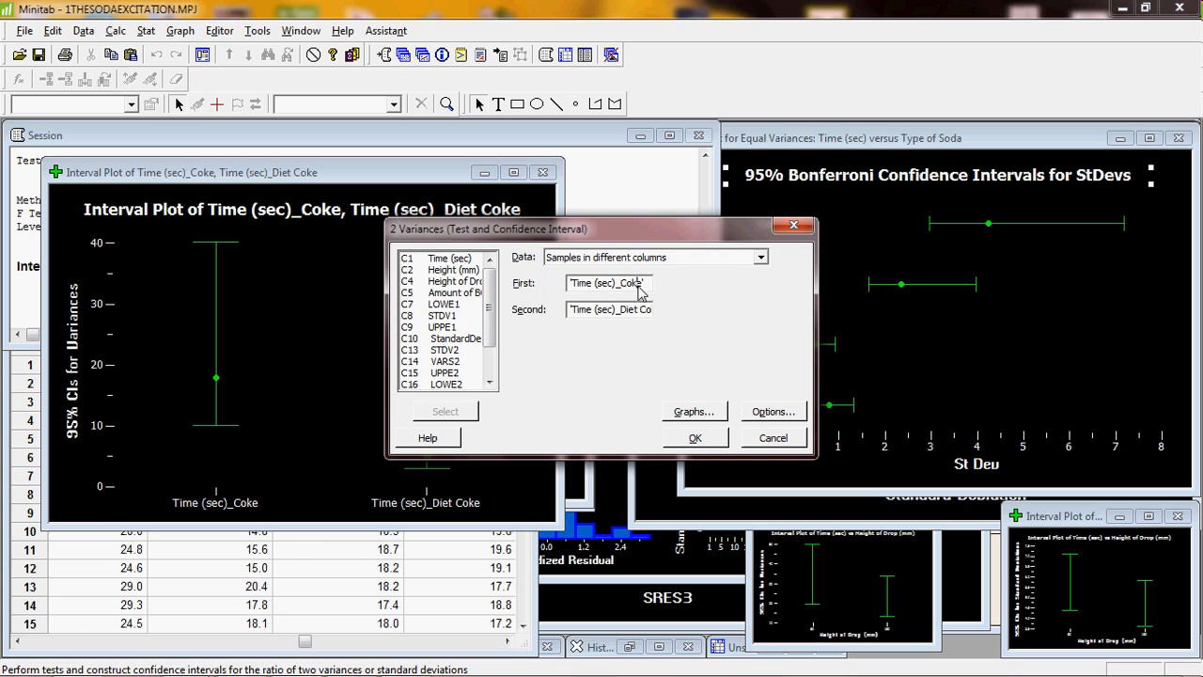
{"action": "left_click_drag", "start_coordinate": [640, 291], "coordinate": [543, 287]}
{"action": "left_click", "coordinate": [489, 364]}
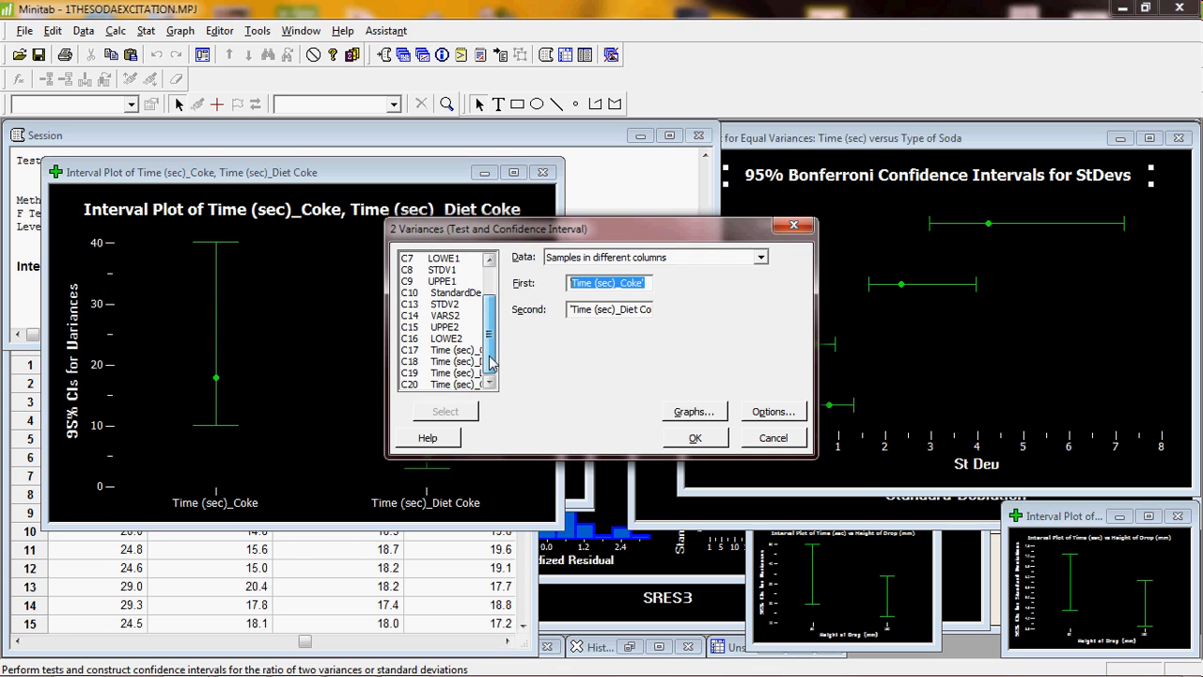
{"action": "double_click", "coordinate": [473, 373]}
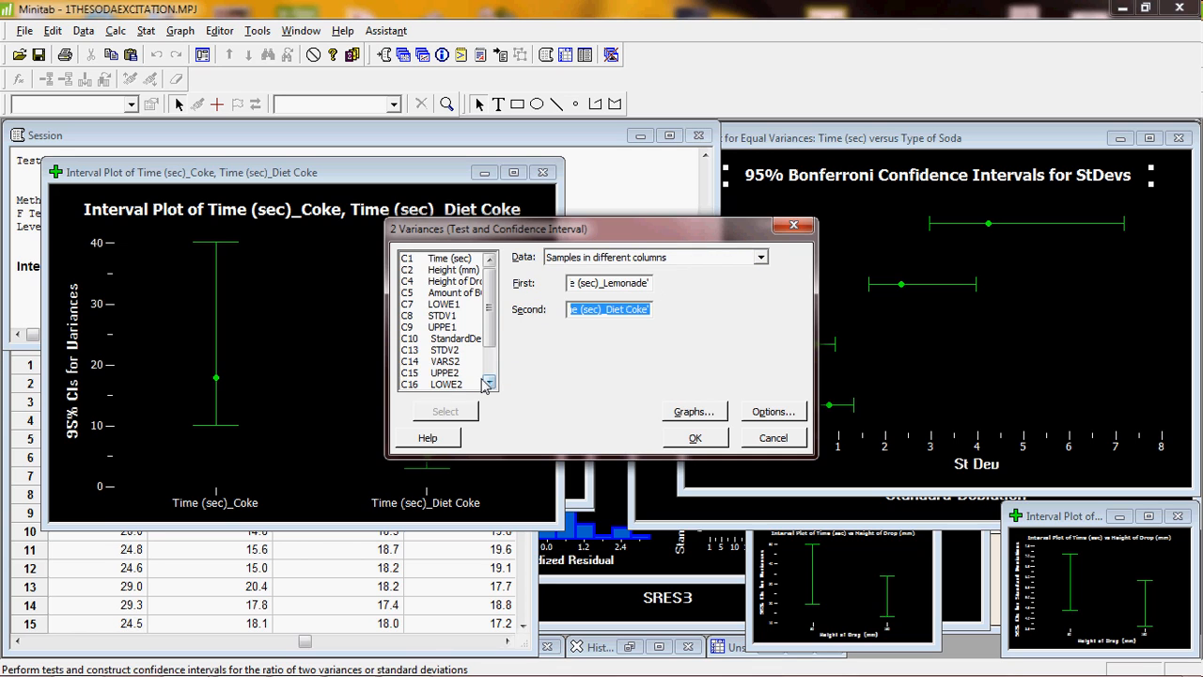
{"action": "double_click", "coordinate": [472, 385]}
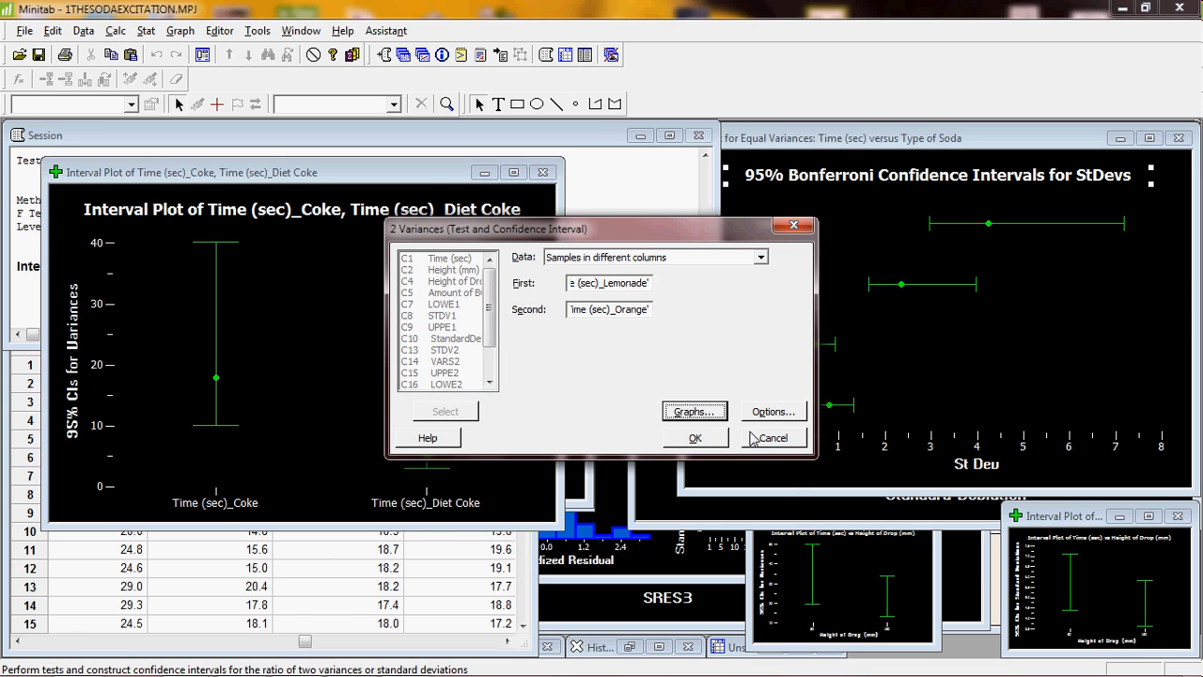
{"action": "left_click", "coordinate": [712, 438]}
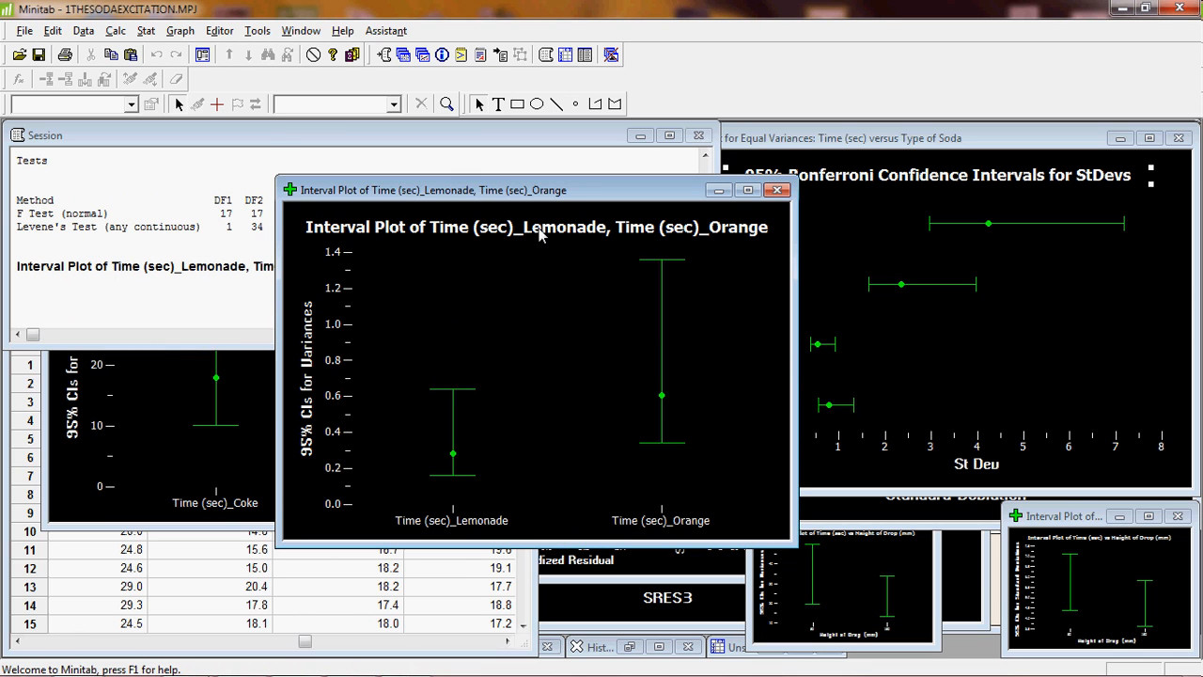
Place the Lemonade and Orange plot beside the Coke and Diet Coke plot, and bring the equal variances graph to the front
{"action": "left_click_drag", "start_coordinate": [543, 193], "coordinate": [857, 175]}
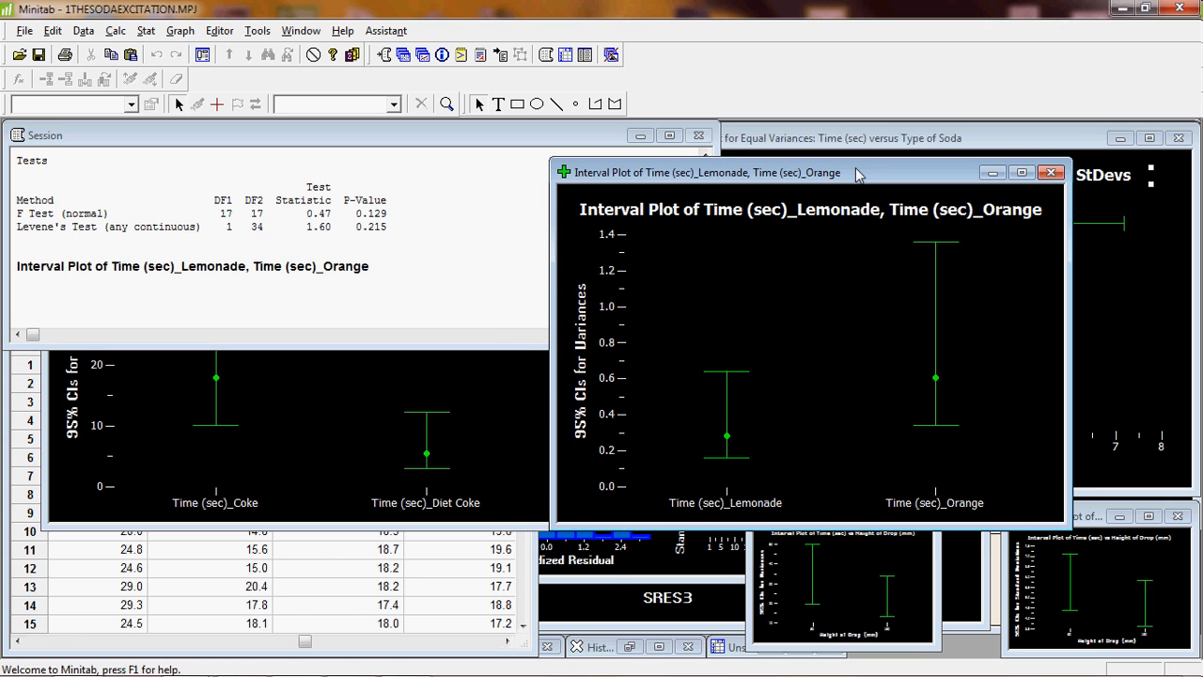
{"action": "left_click", "coordinate": [507, 428]}
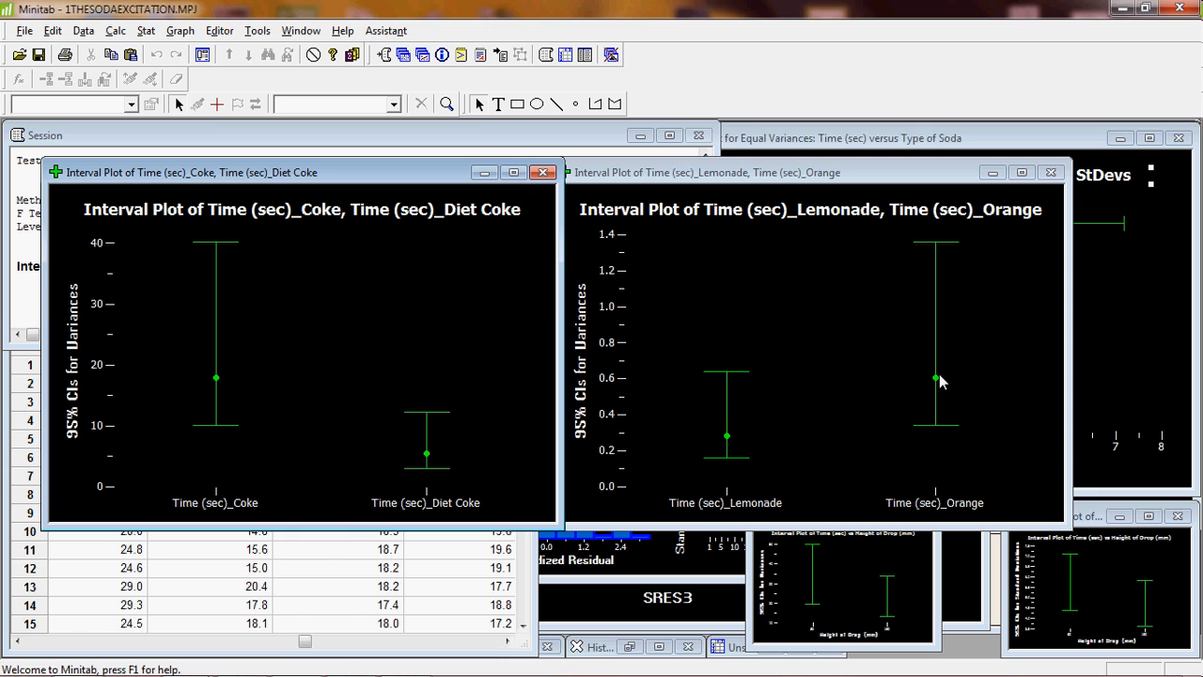
{"action": "left_click", "coordinate": [1110, 342]}
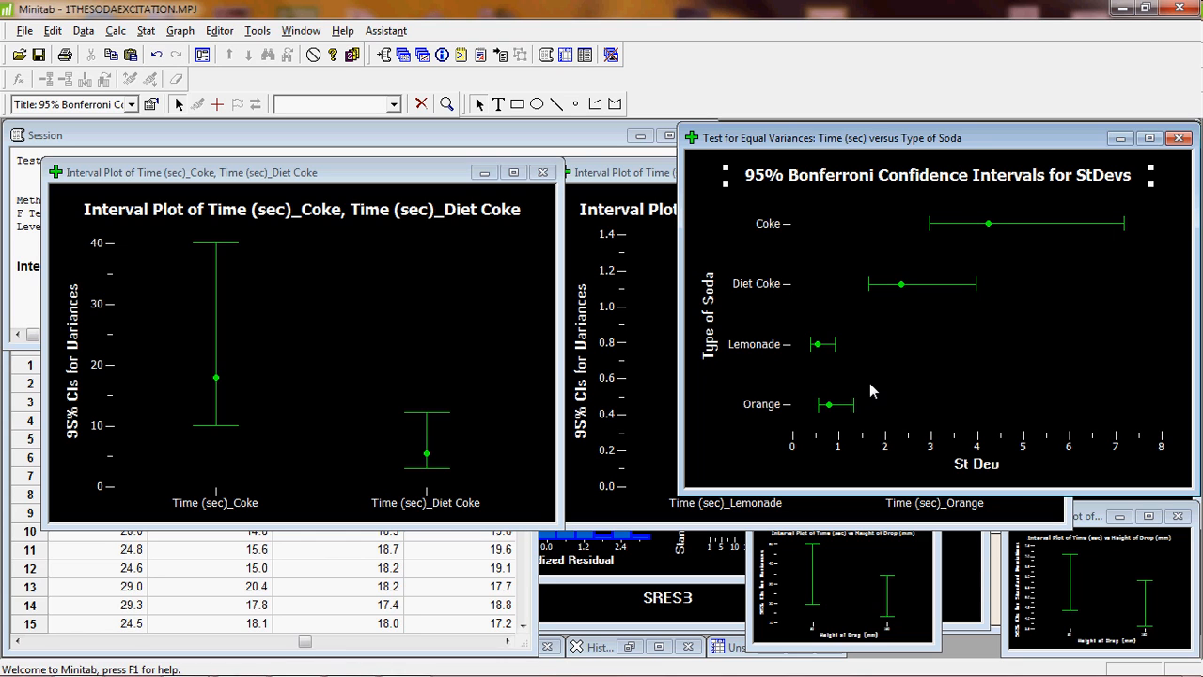
Set the Y scale of the Lemonade and Orange interval plot to a fixed minimum of 0 and maximum of 40
{"action": "left_click", "coordinate": [658, 400]}
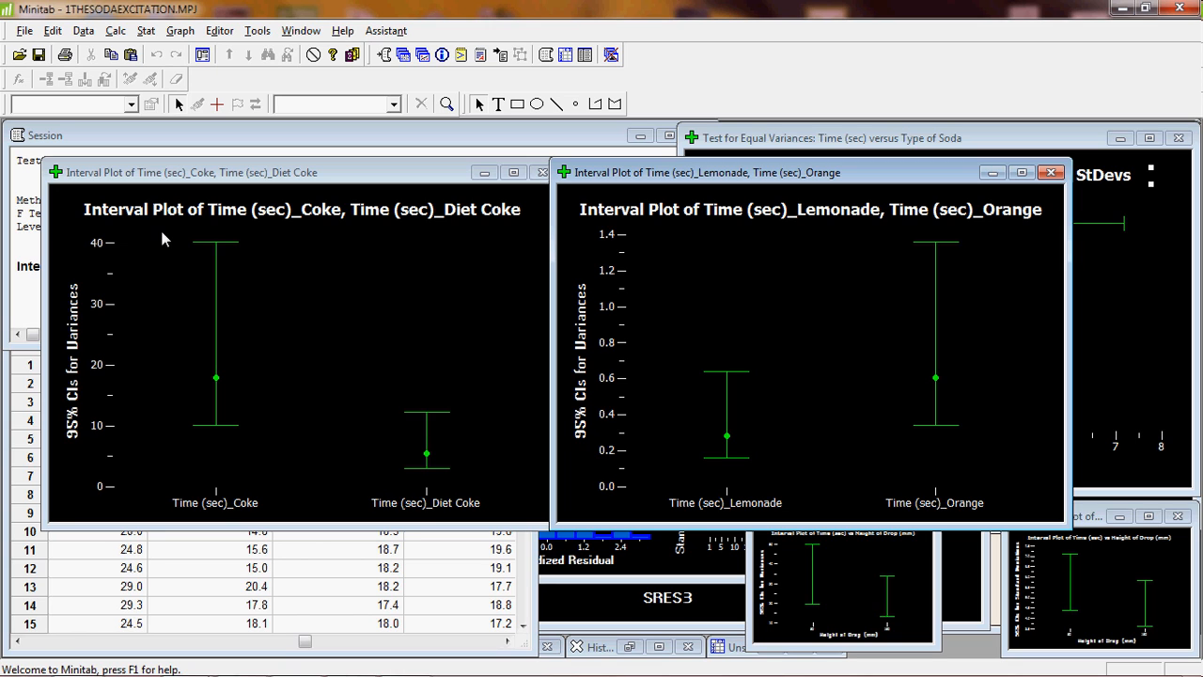
{"action": "double_click", "coordinate": [607, 239]}
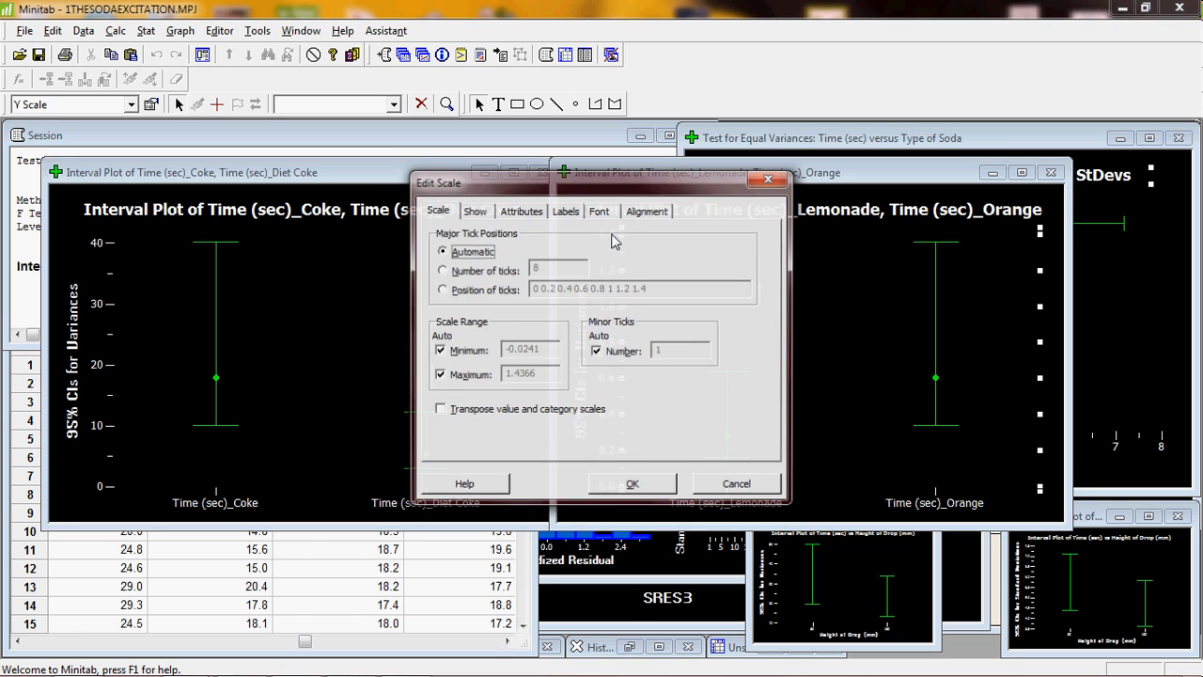
{"action": "left_click", "coordinate": [439, 352]}
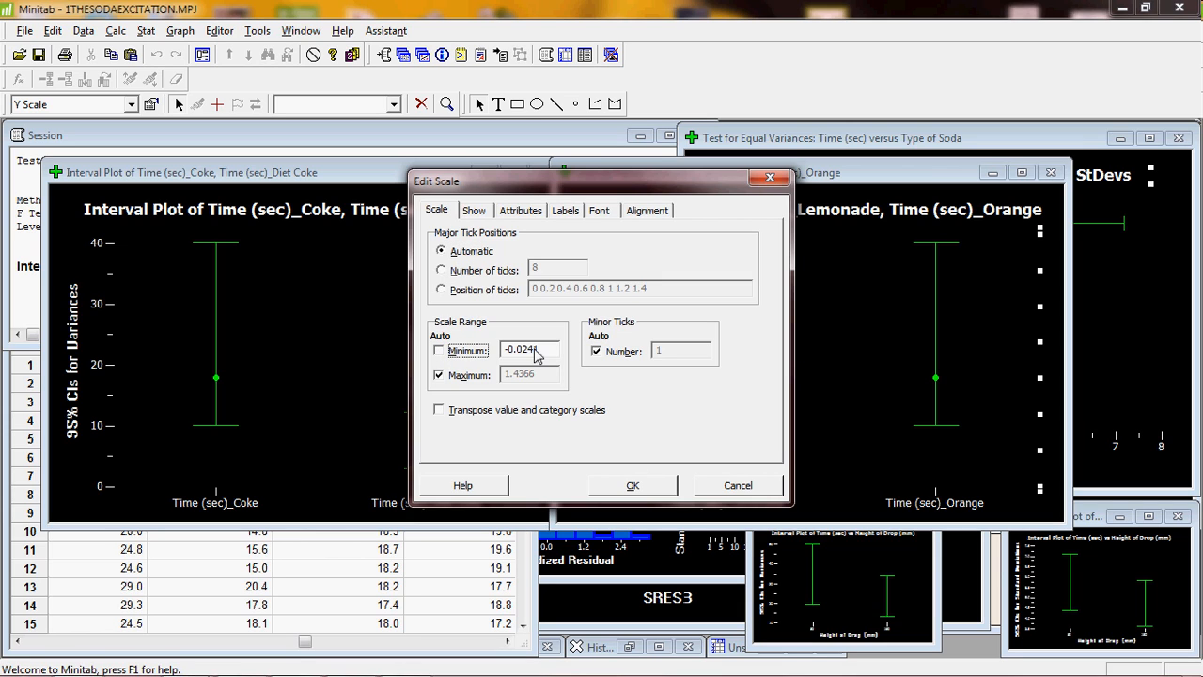
{"action": "left_click_drag", "start_coordinate": [536, 351], "coordinate": [488, 366]}
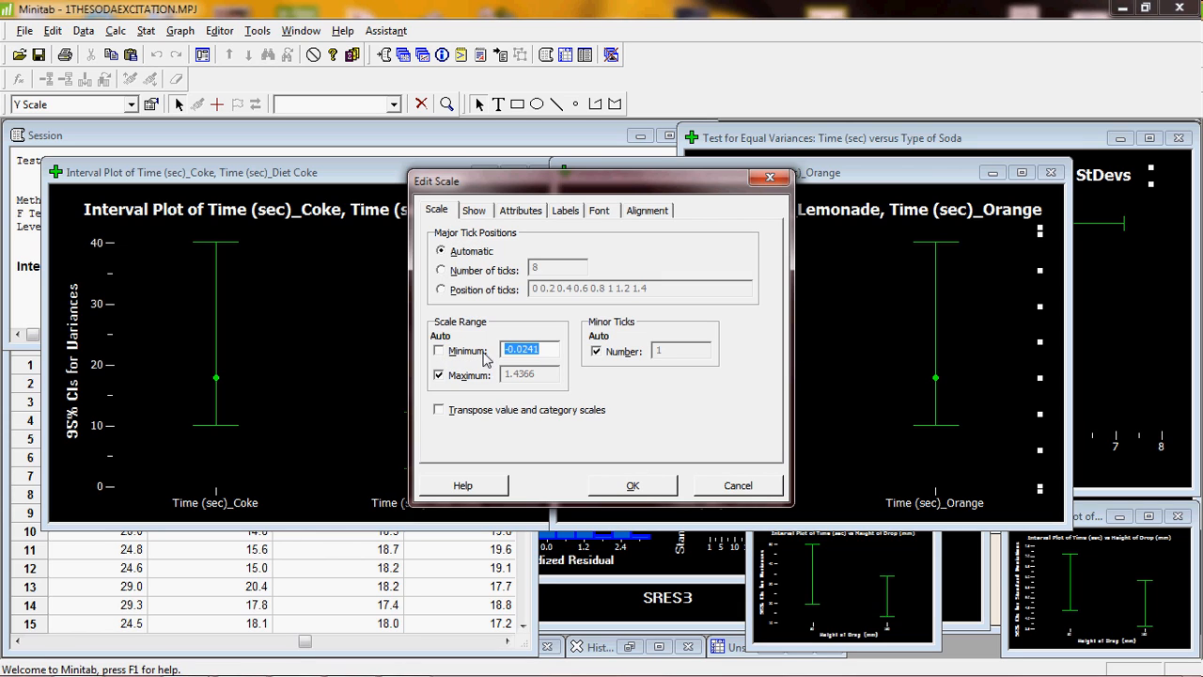
{"action": "type", "text": "0"}
{"action": "left_click", "coordinate": [439, 375]}
{"action": "left_click_drag", "start_coordinate": [553, 374], "coordinate": [499, 393]}
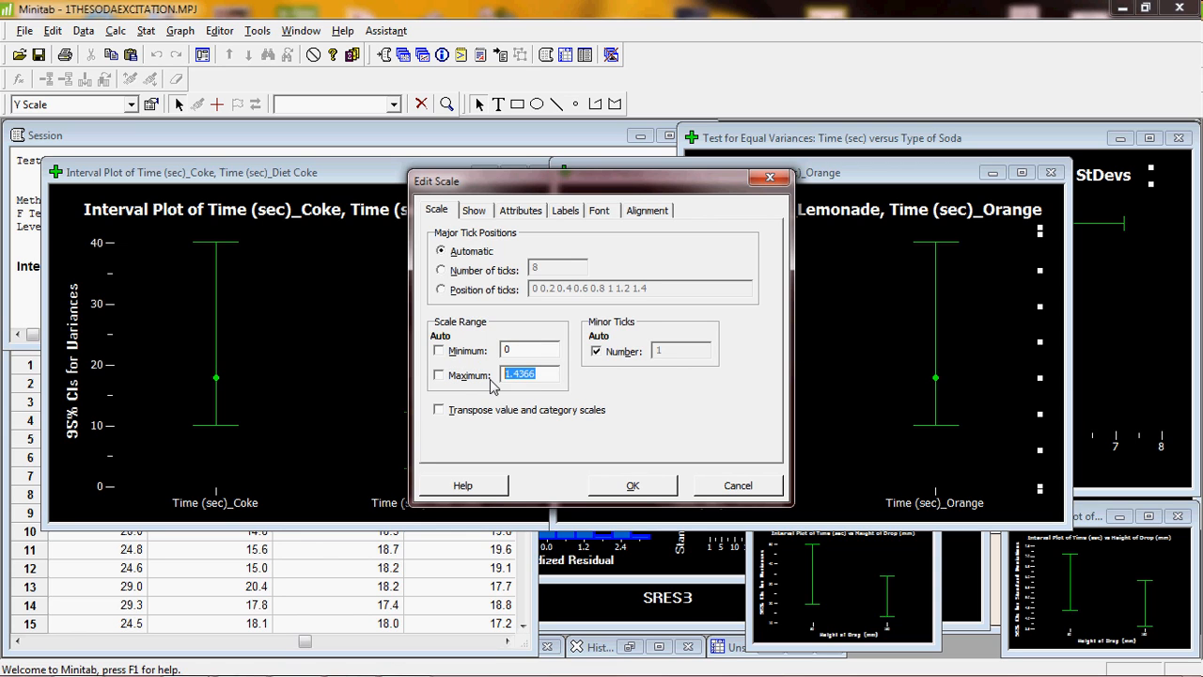
{"action": "type", "text": "40"}
{"action": "left_click", "coordinate": [643, 485]}
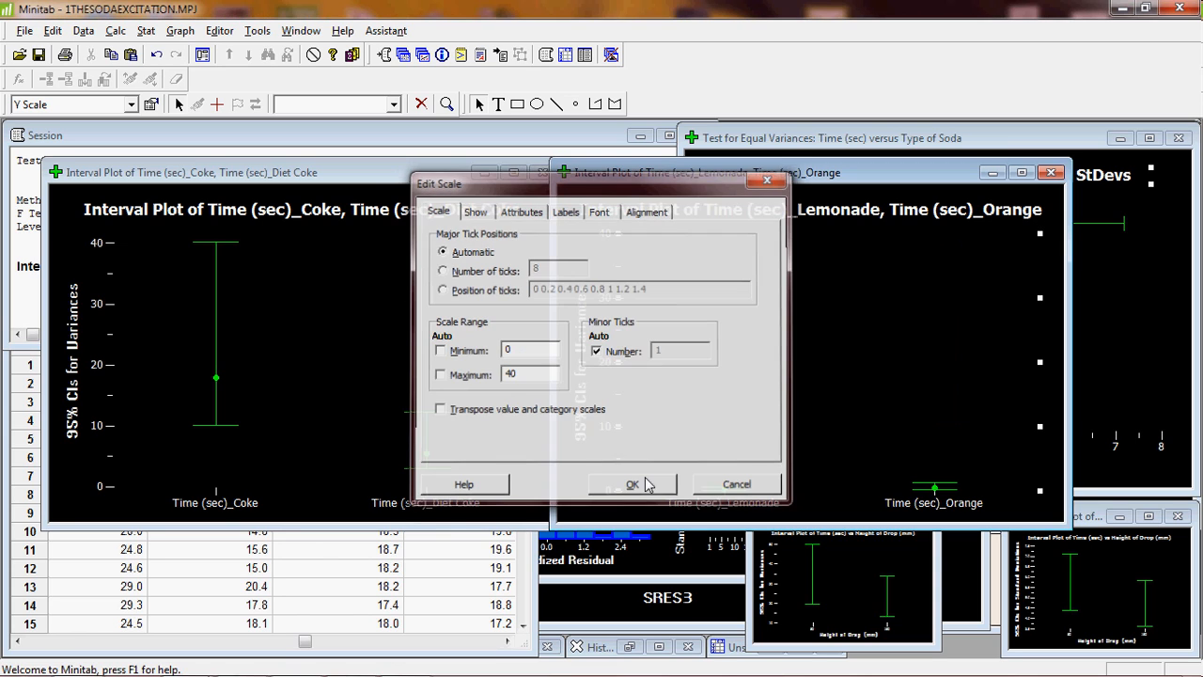
{"action": "left_click", "coordinate": [756, 462]}
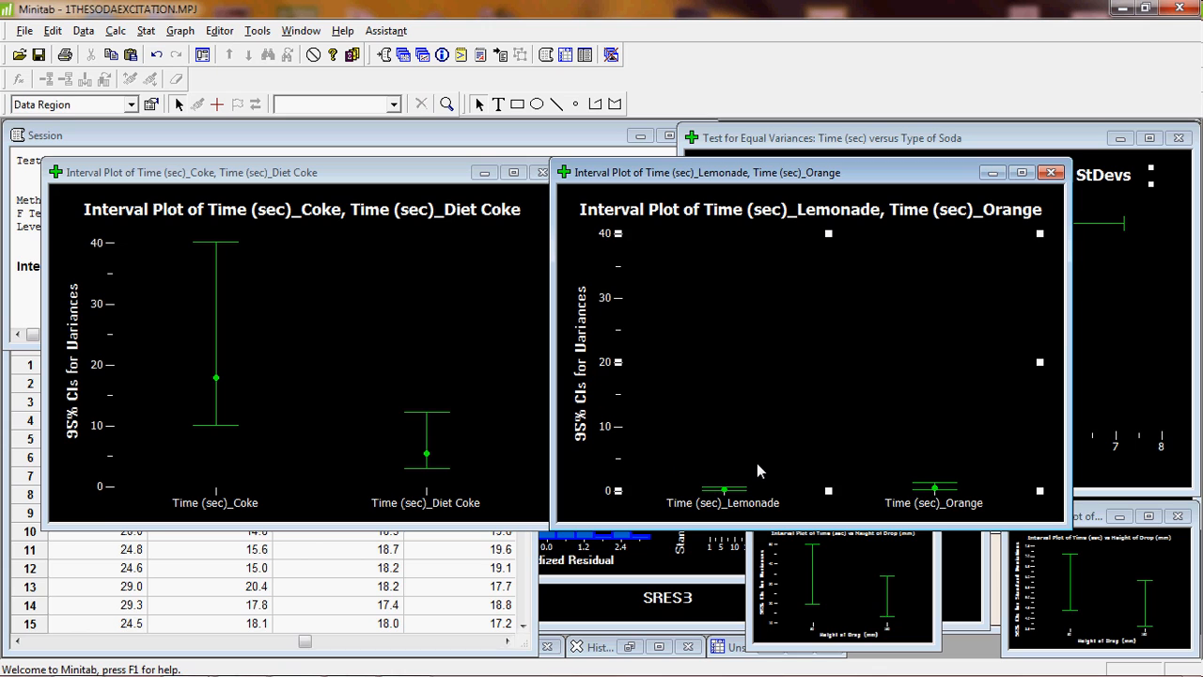
Give the Coke and Diet Coke interval plot the same fixed Y scale range, from 0 to 40
{"action": "left_click", "coordinate": [235, 449]}
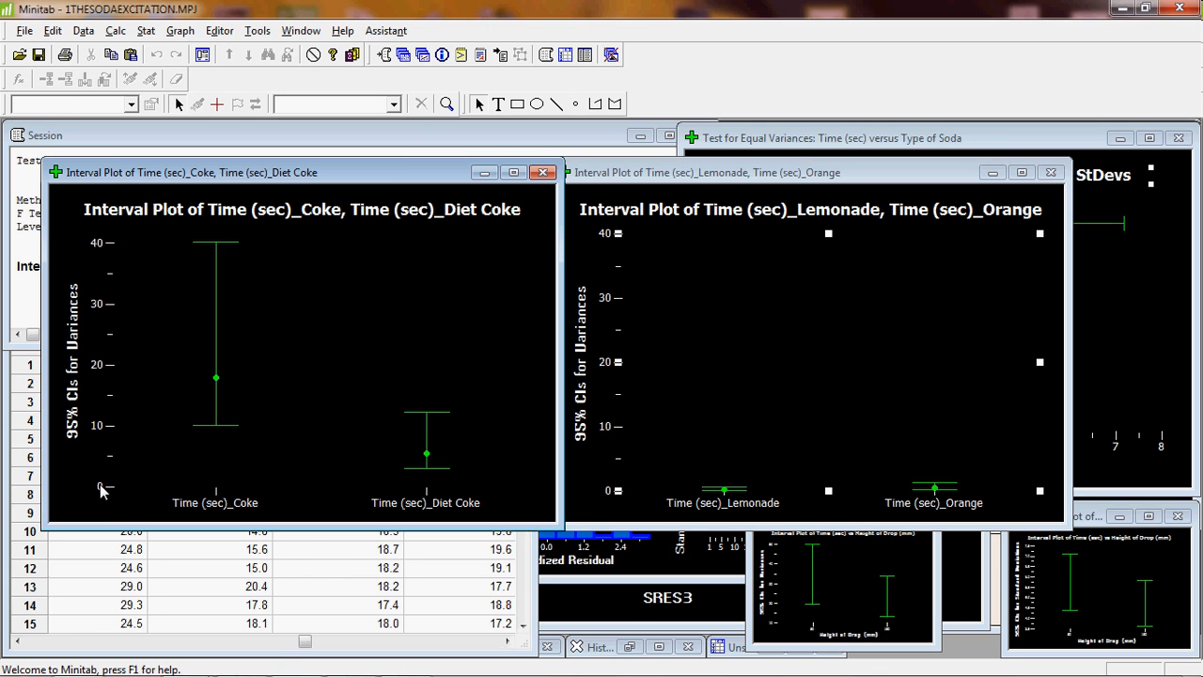
{"action": "double_click", "coordinate": [101, 490]}
{"action": "left_click", "coordinate": [439, 349]}
{"action": "left_click", "coordinate": [440, 375]}
{"action": "left_click_drag", "start_coordinate": [536, 350], "coordinate": [512, 374]}
{"action": "type", "text": "0 10"}
{"action": "left_click", "coordinate": [628, 486]}
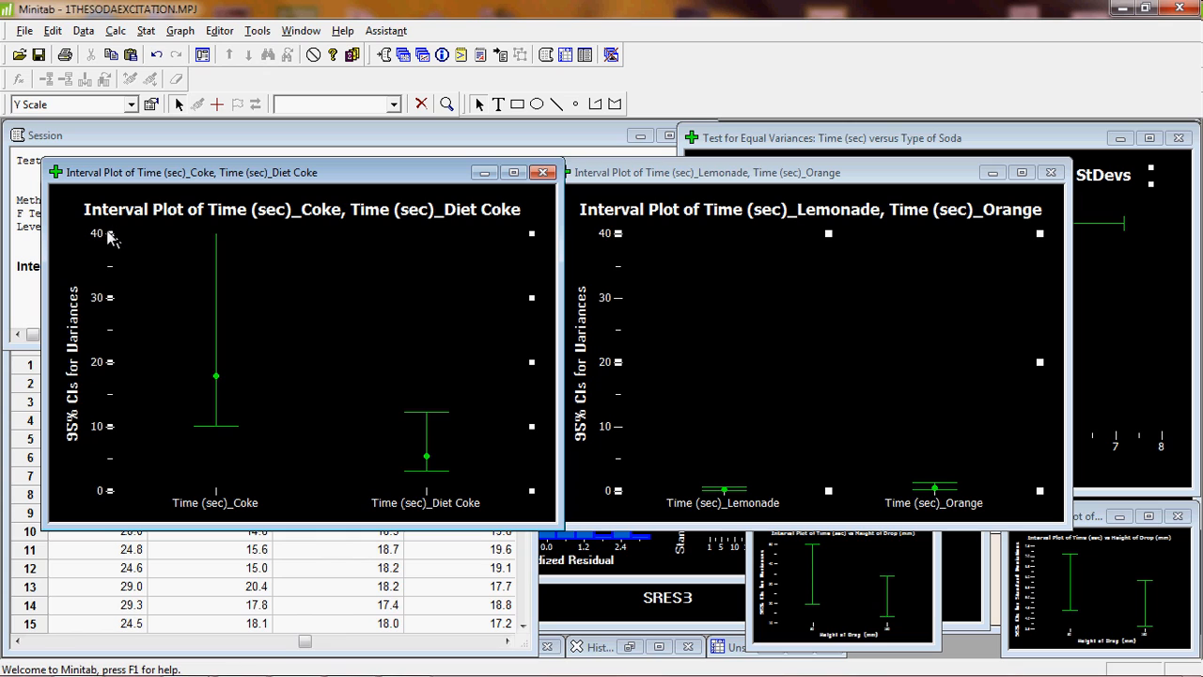
{"action": "left_click", "coordinate": [283, 297]}
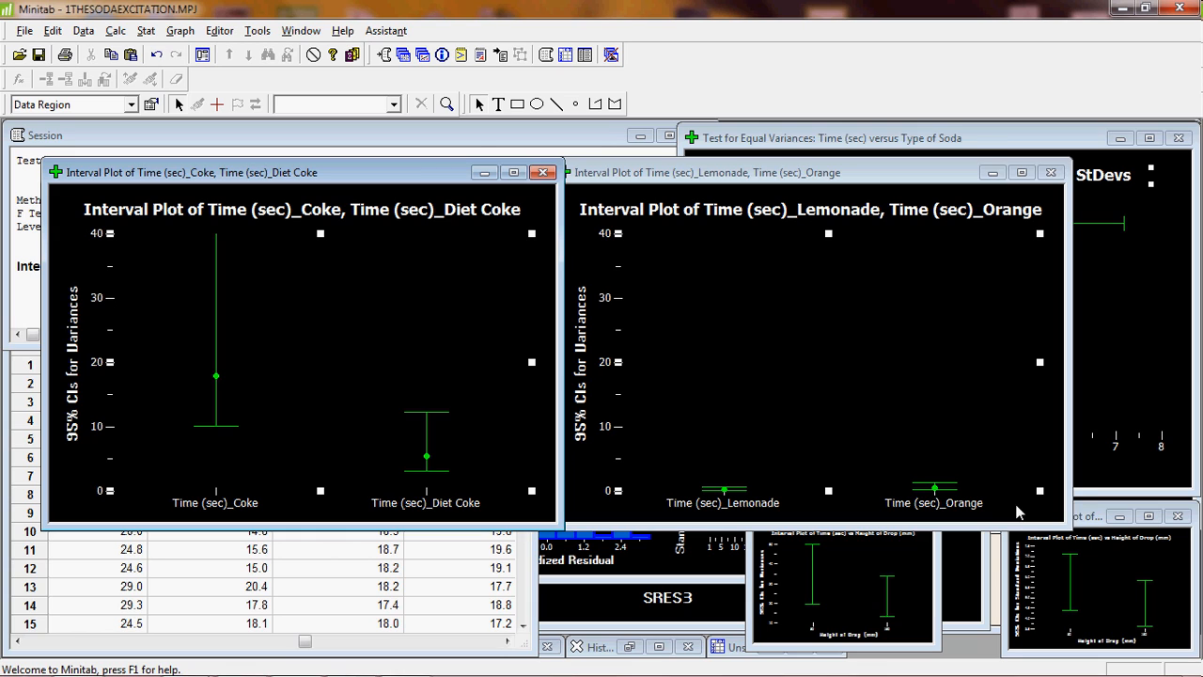
Bring the Lemonade and Orange plot forward for comparison, followed by the Test for Equal Variances graph
{"action": "left_click_drag", "start_coordinate": [564, 443], "coordinate": [555, 443]}
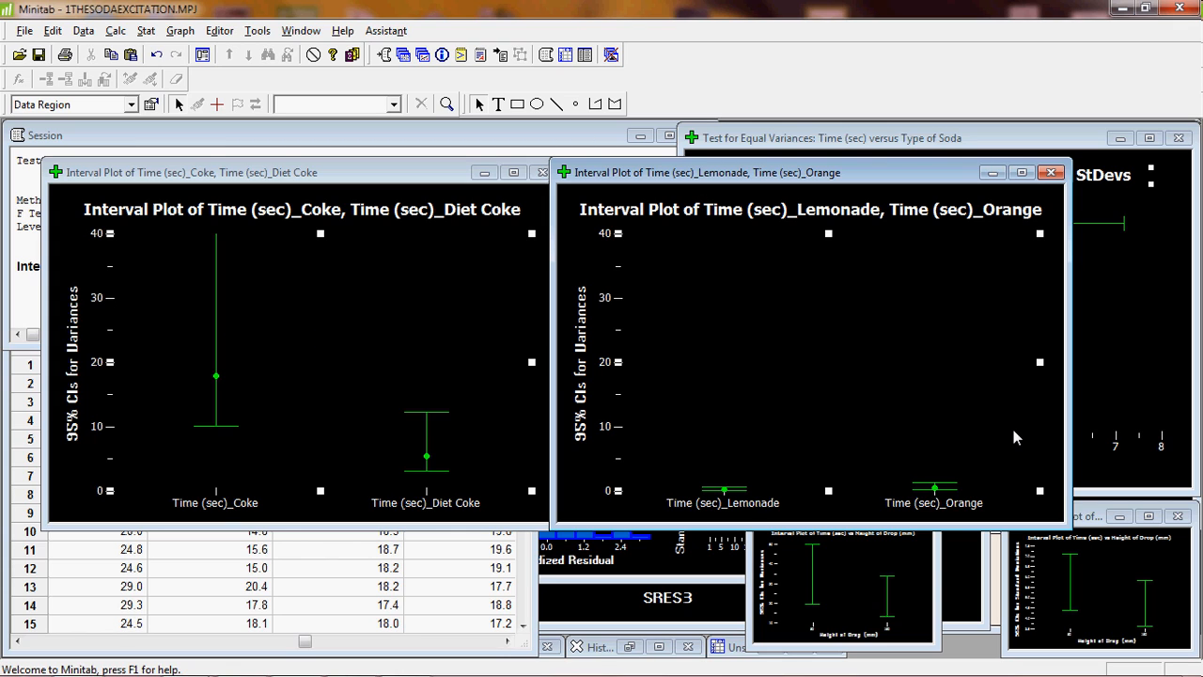
{"action": "left_click", "coordinate": [997, 138]}
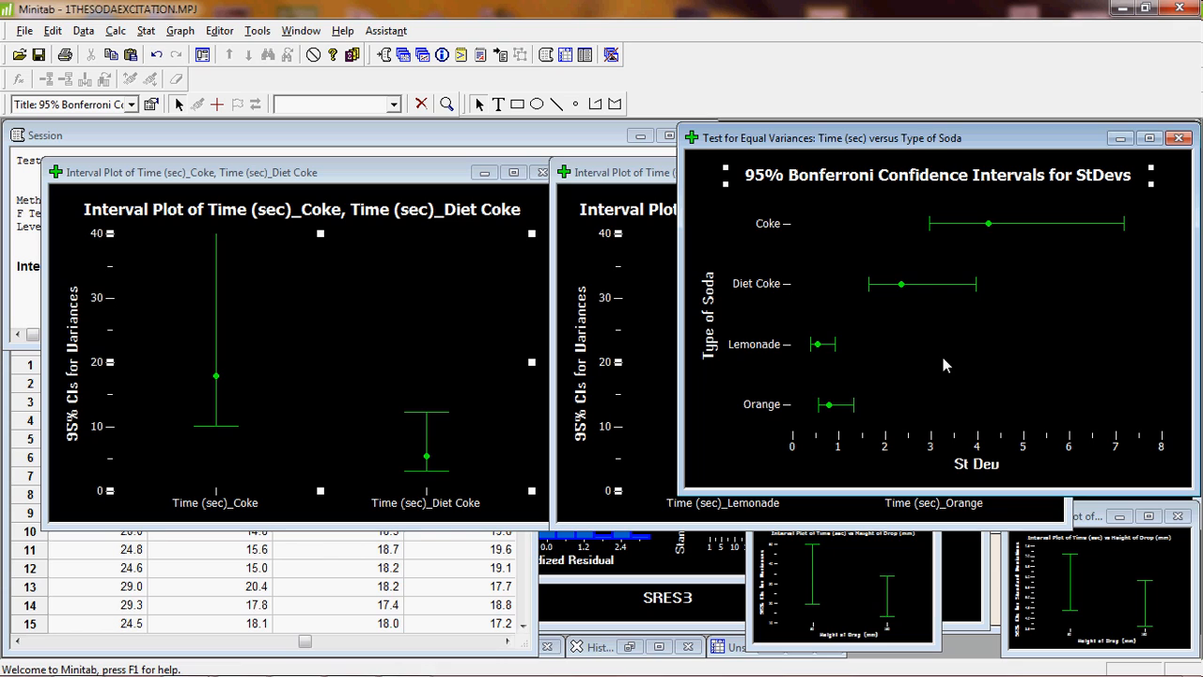